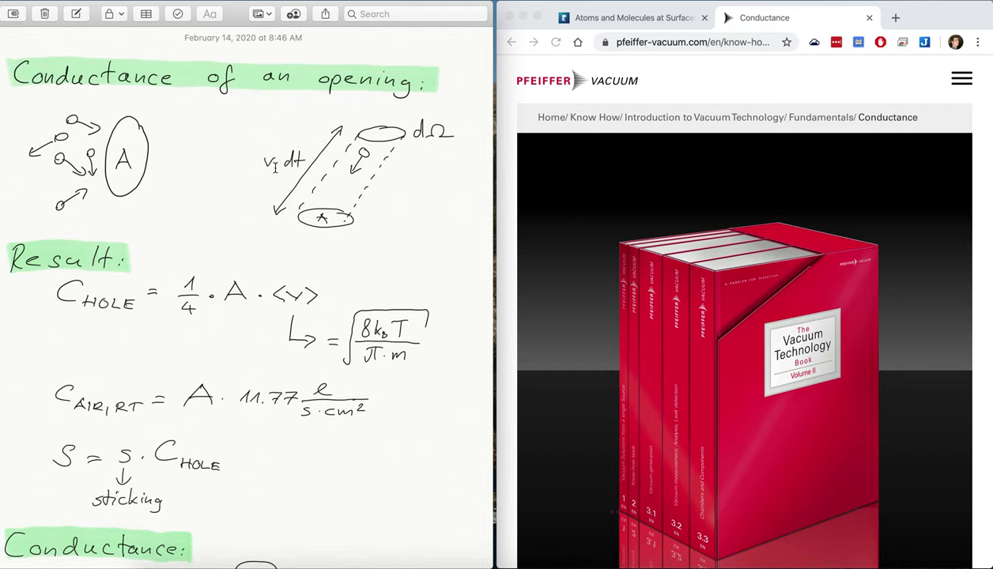
- Go from the Atoms and Molecules at Surfaces home page to the 3. UHV section
left_click(625, 22)
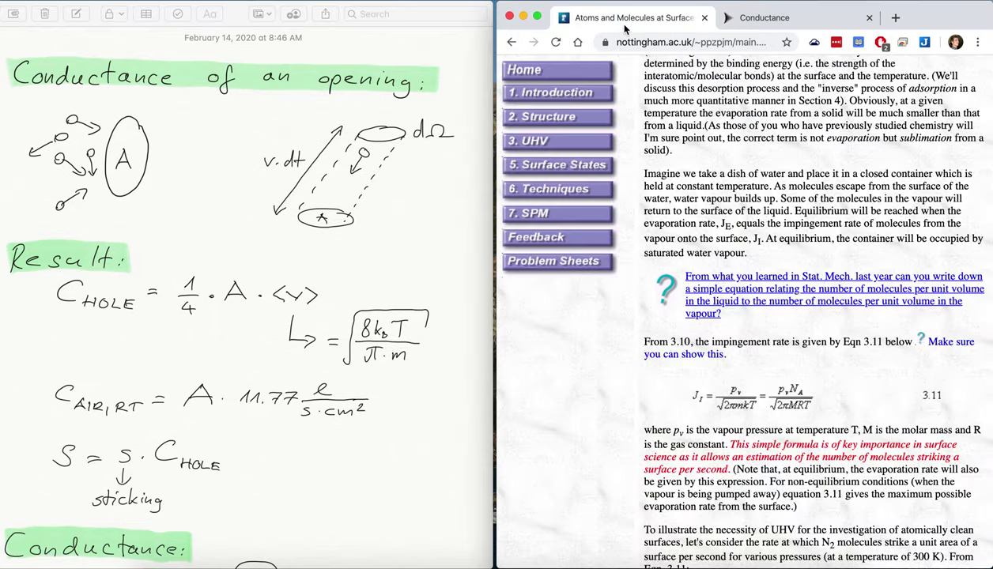
scroll(751, 177, "up", 10)
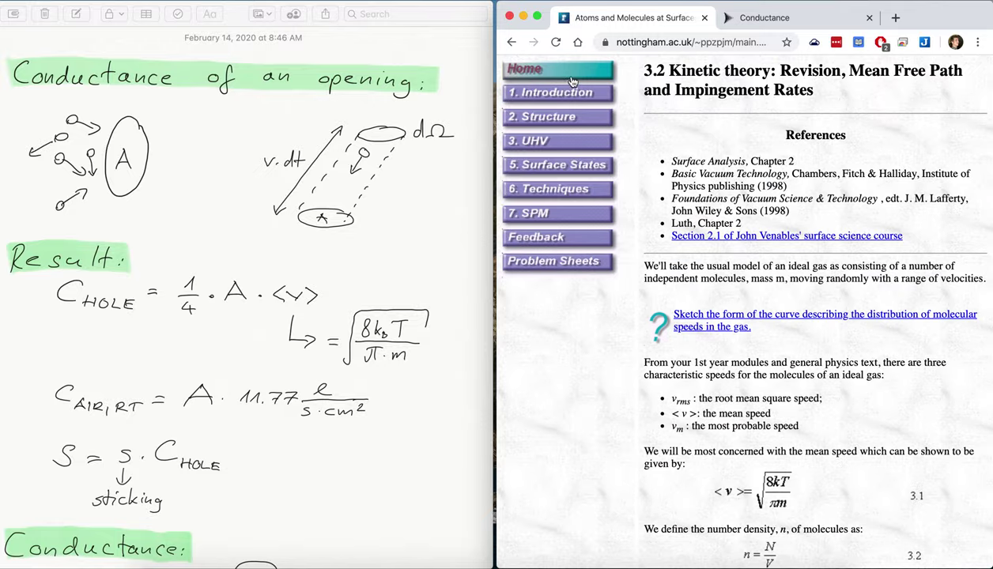
left_click(570, 79)
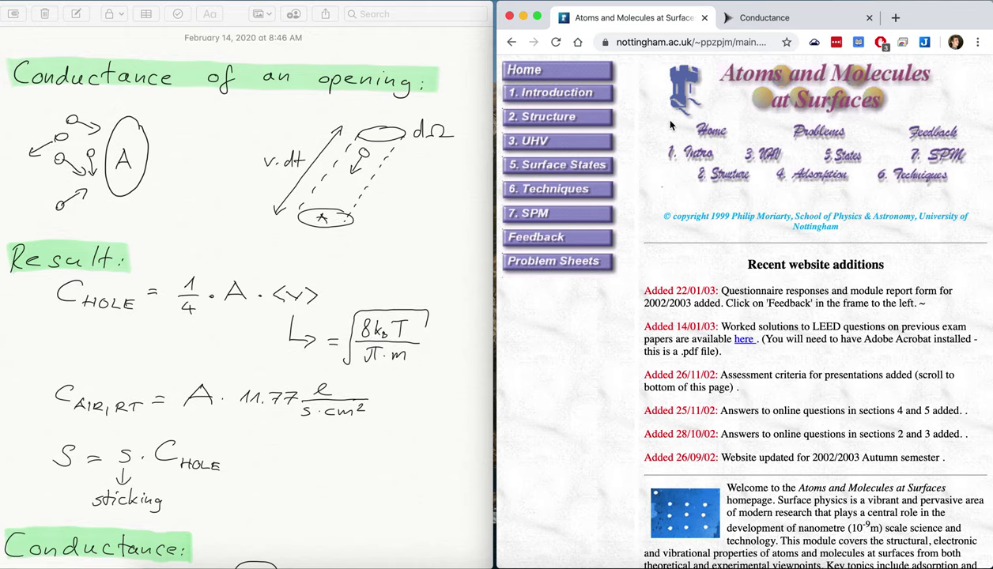
left_click(534, 149)
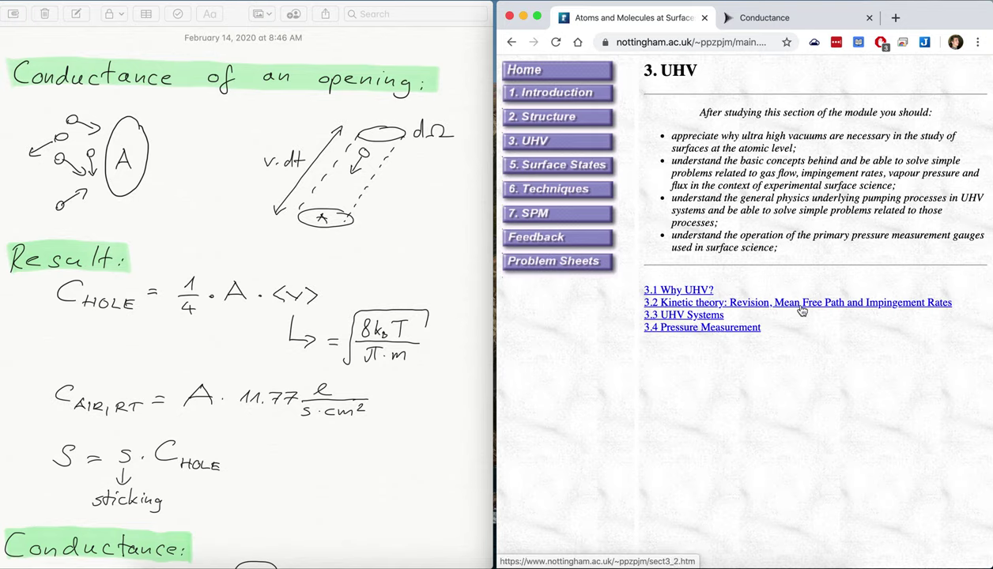
- Open the 3.2 Kinetic theory page and scroll down to boxed equation 3.10, J = n<v>/4
left_click(902, 308)
scroll(880, 212, "down", 5)
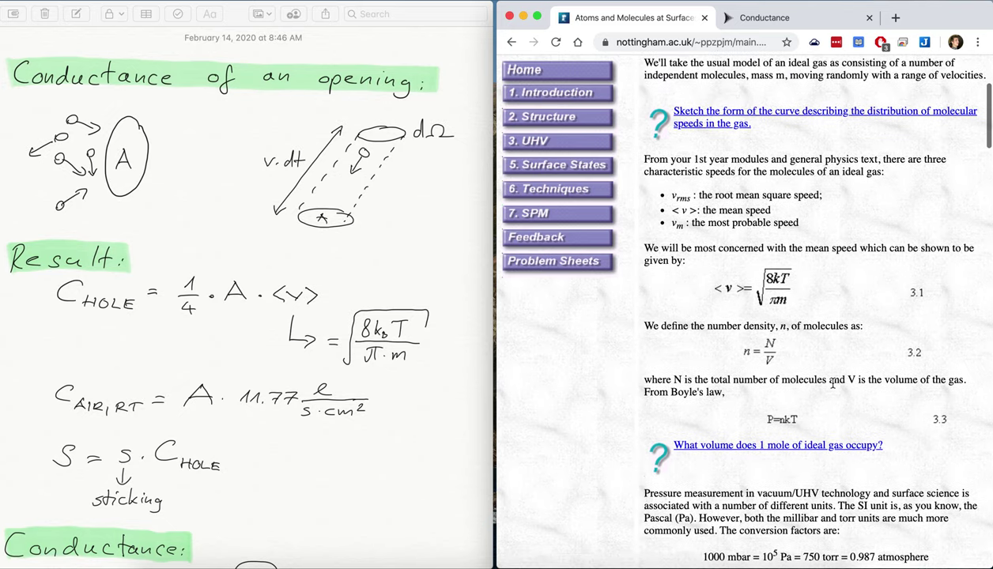
scroll(832, 384, "down", 15)
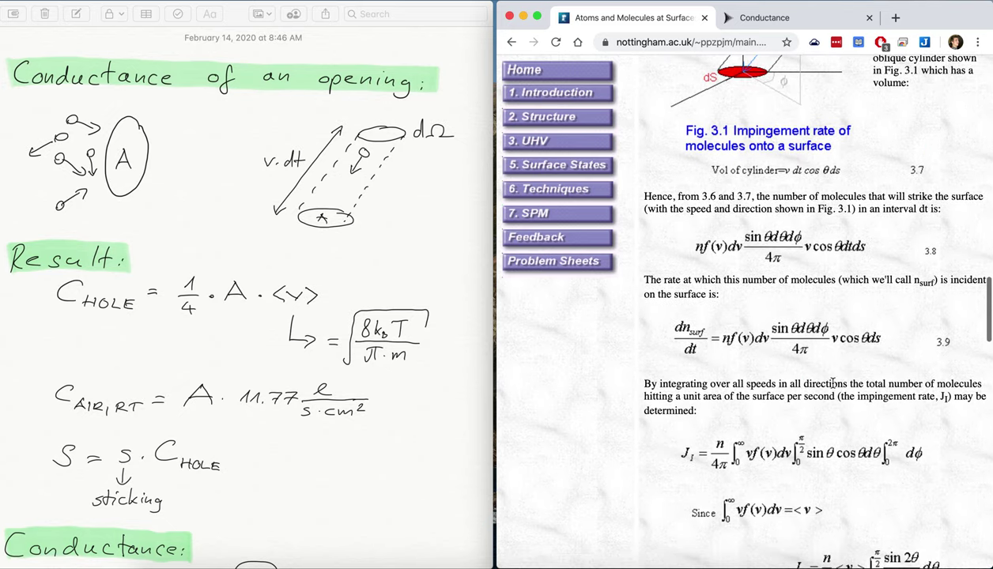
scroll(832, 384, "down", 5)
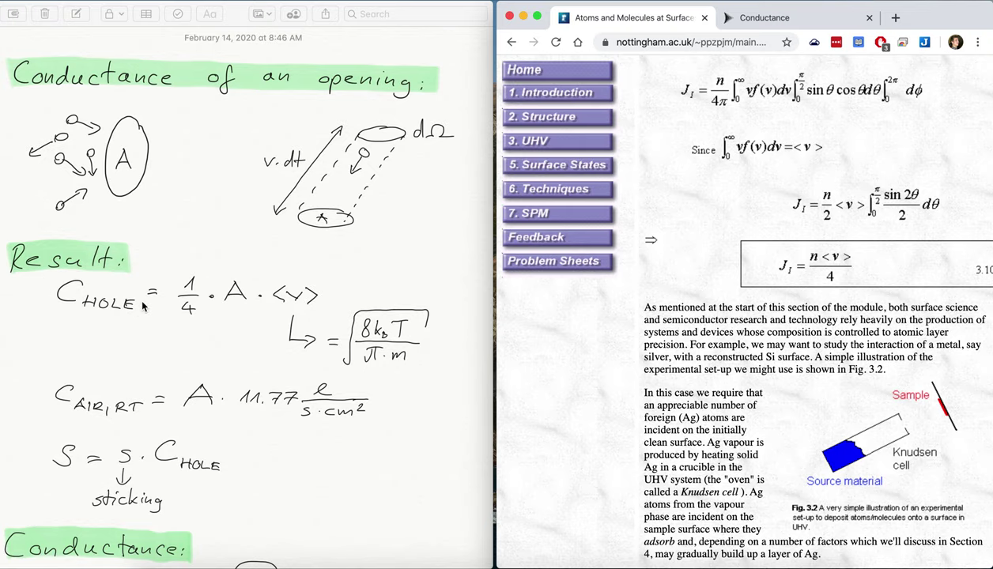
scroll(143, 307, "down", 5)
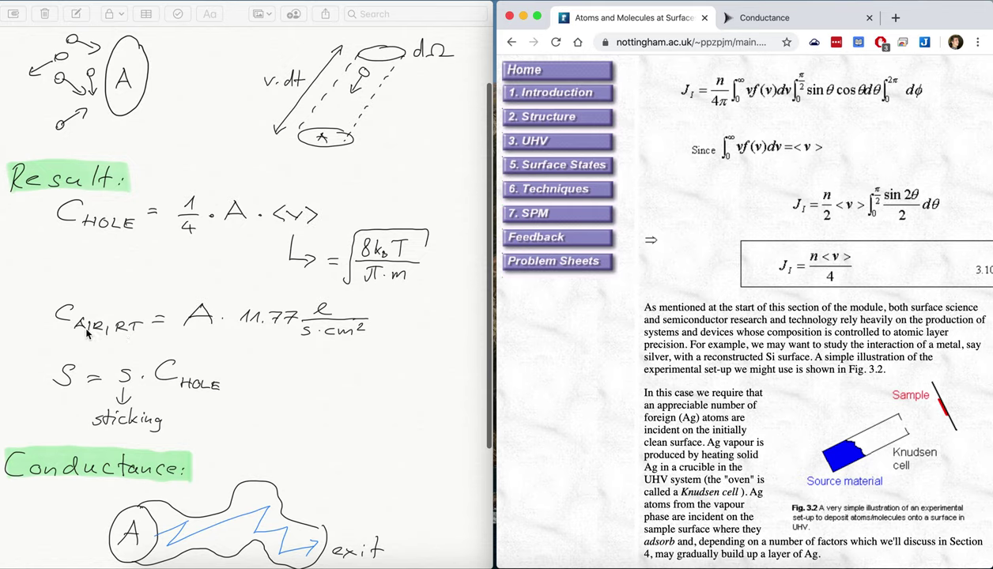
- Focus the handwritten notes and scroll past the S = s·C_HOLE result formulas to the Conductance sketch
left_click(225, 315)
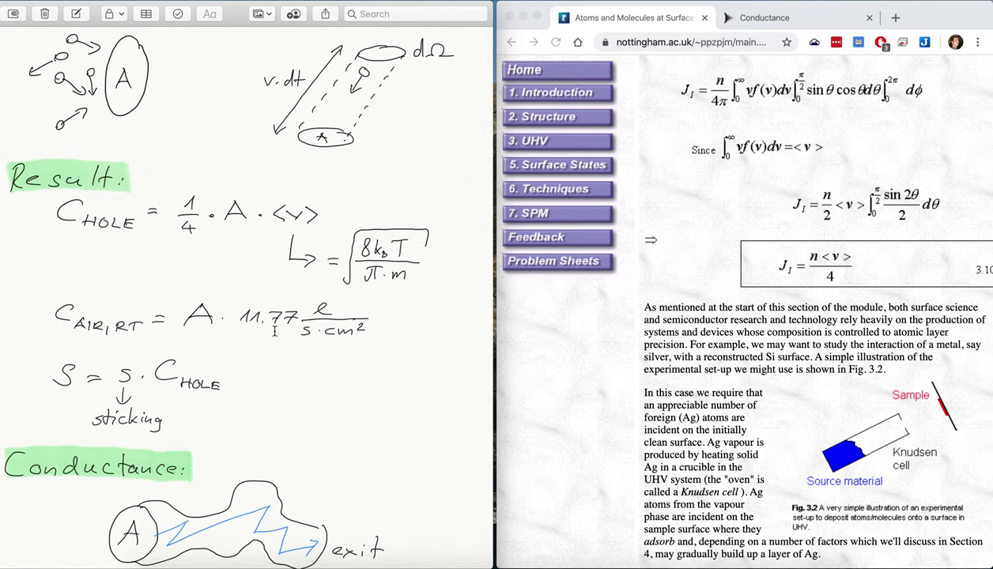
scroll(208, 345, "down", 3)
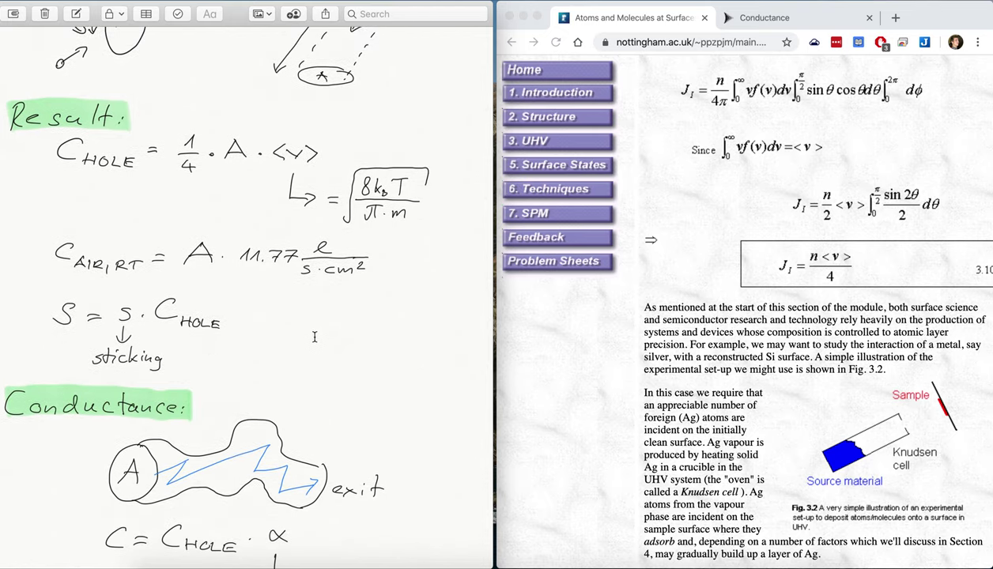
scroll(314, 336, "down", 2)
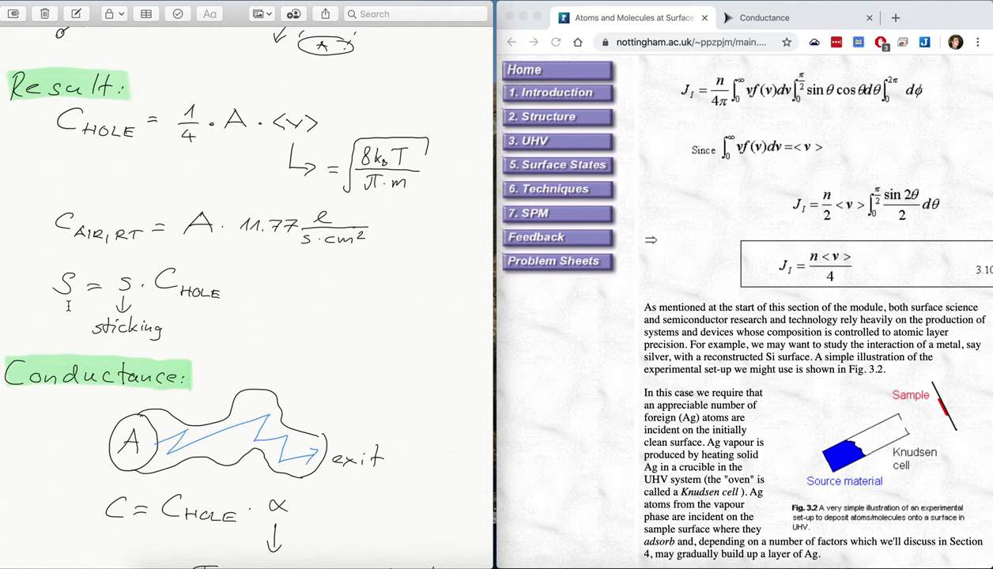
- Scroll the note further to show α in C = C_HOLE · α labelled as transmission probability
scroll(68, 305, "down", 3)
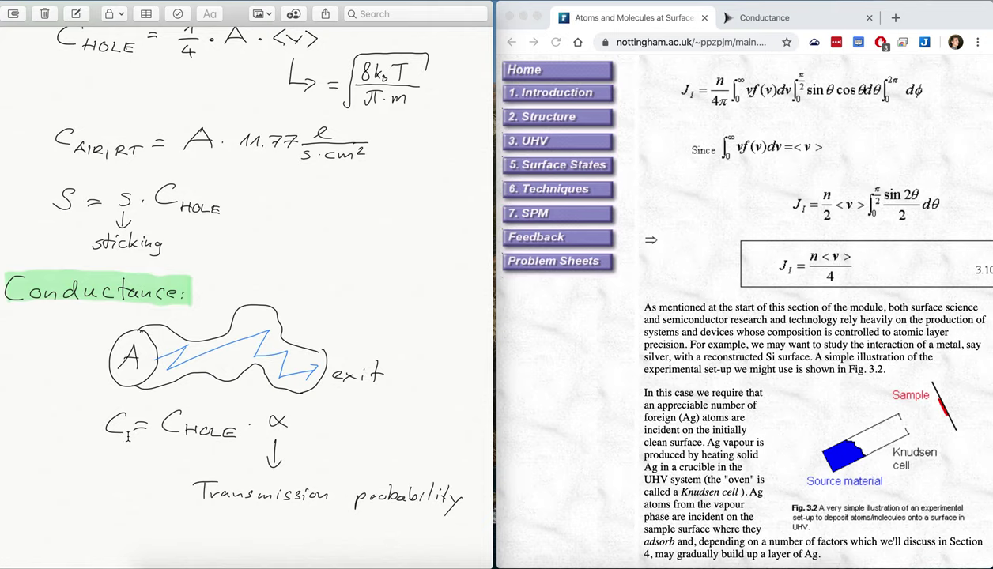
- Show Pfeiffer's molecular pipe conductance Formulas 1-29 and 1-30 with Chrome enlarged out of split view
left_click(740, 19)
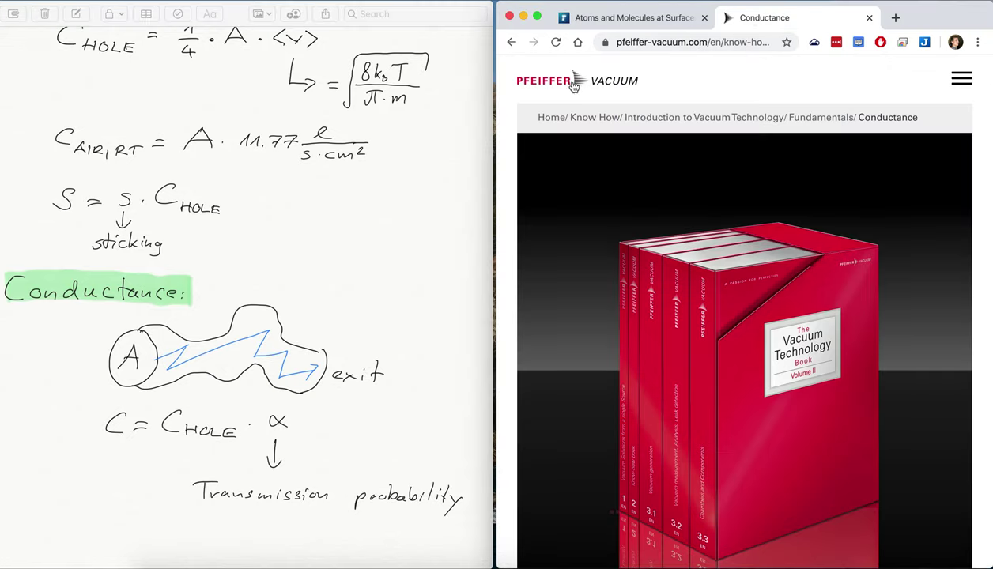
scroll(690, 233, "down", 20)
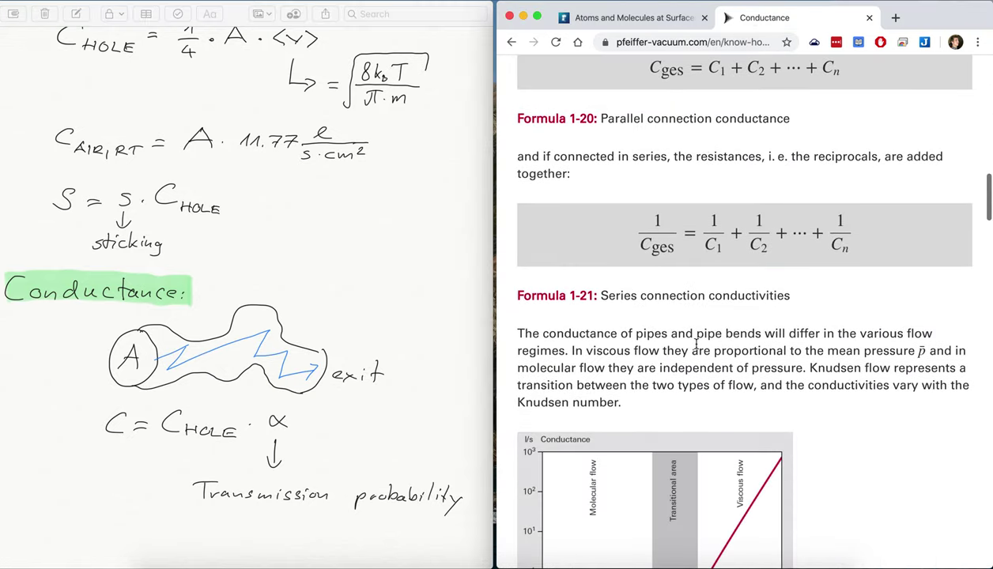
scroll(695, 343, "down", 15)
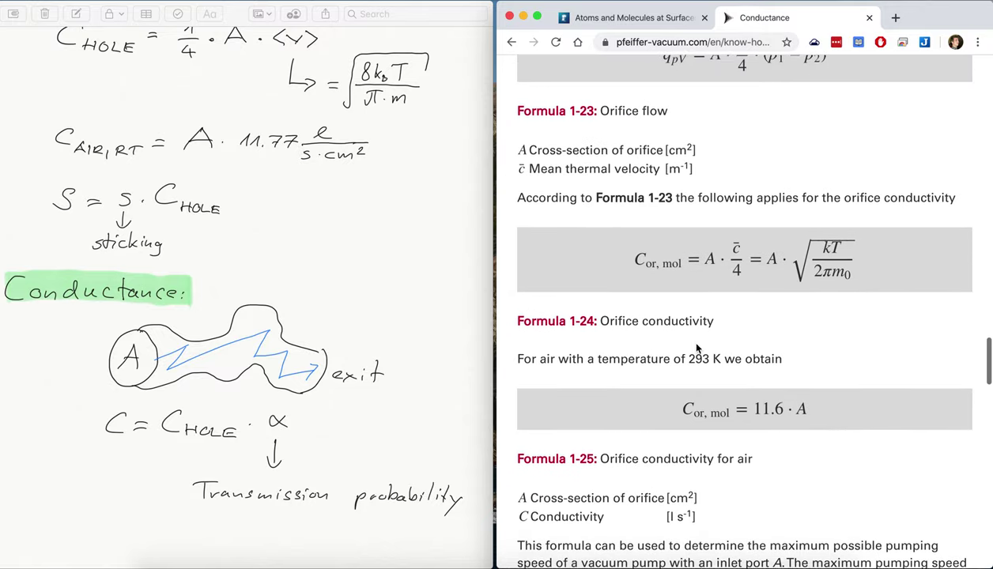
scroll(697, 348, "down", 3)
scroll(683, 335, "up", 1)
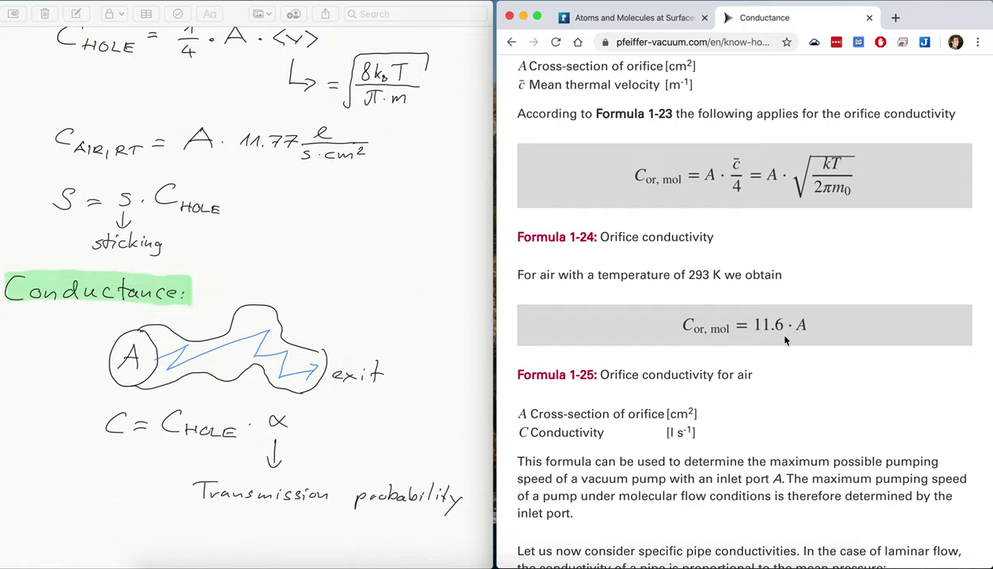
scroll(774, 346, "down", 10)
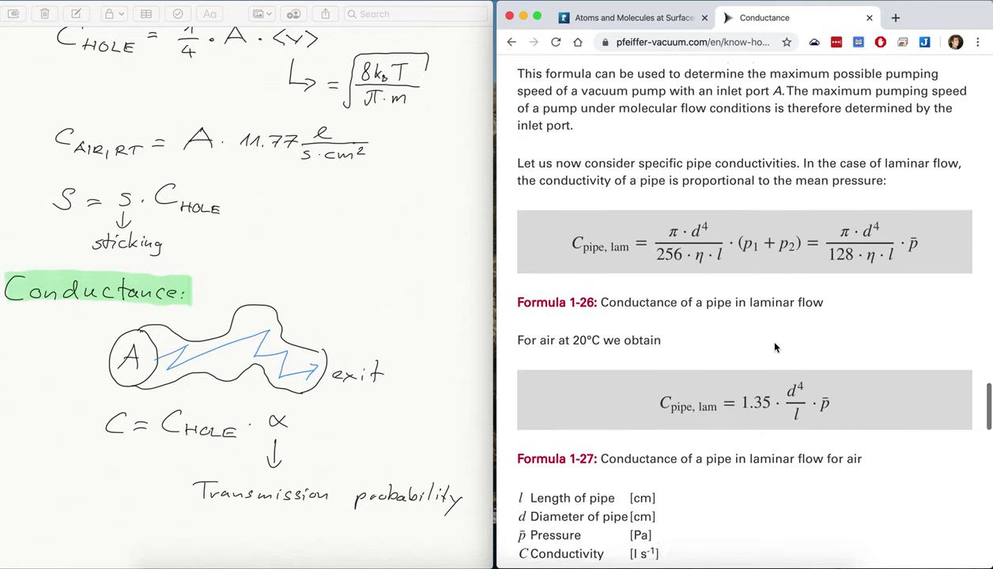
scroll(774, 342, "up", 2)
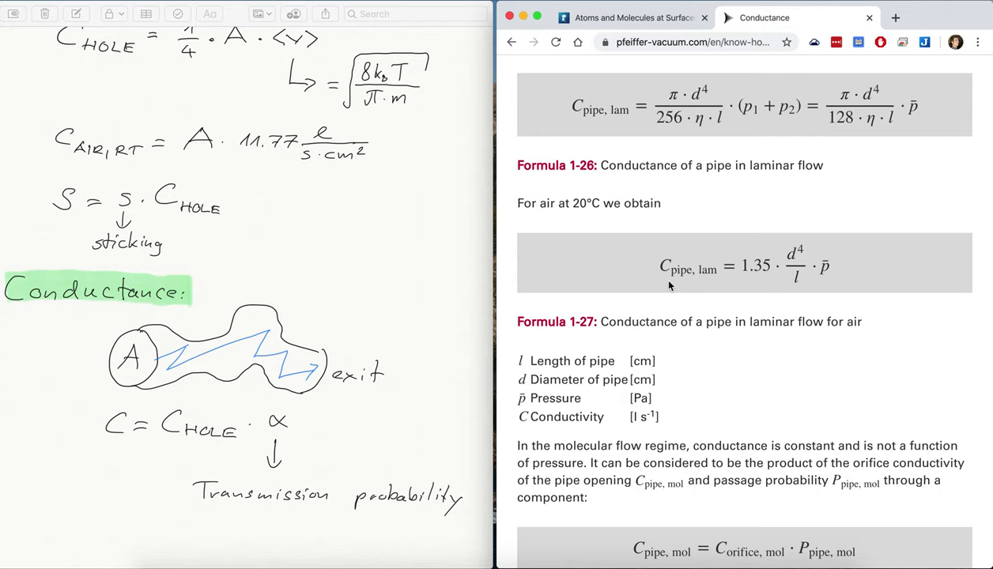
scroll(723, 298, "down", 10)
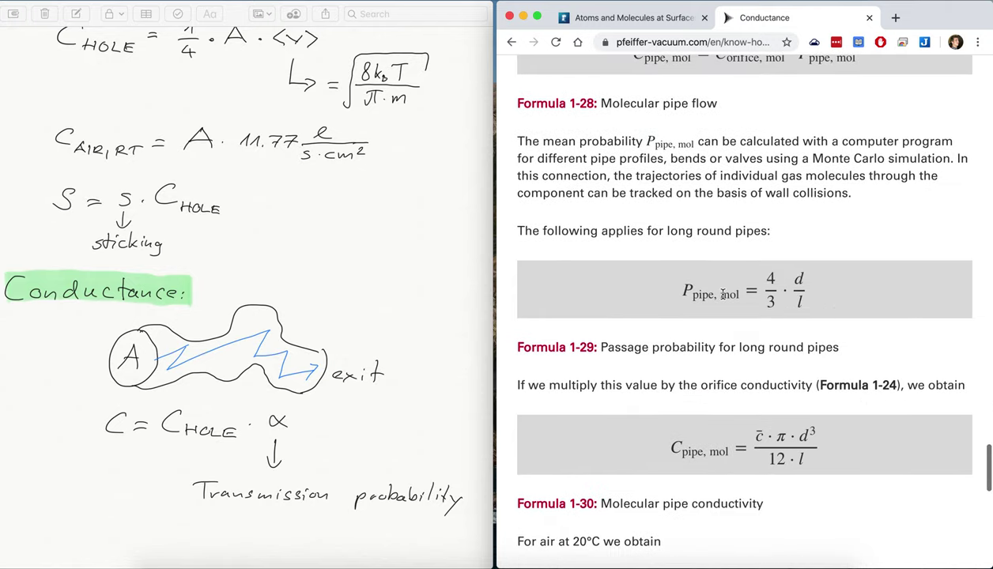
scroll(784, 386, "down", 2)
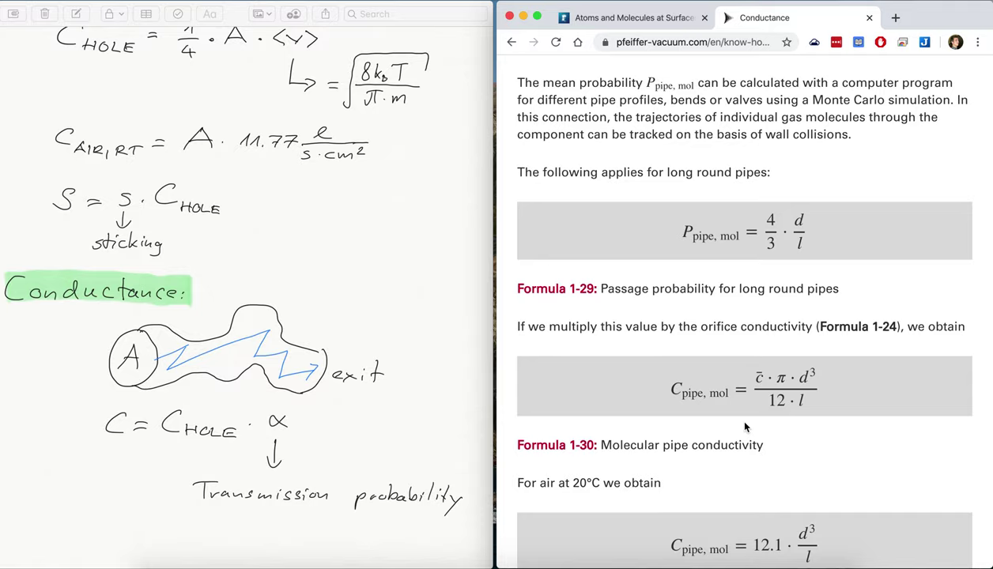
key("super+ctrl+f")
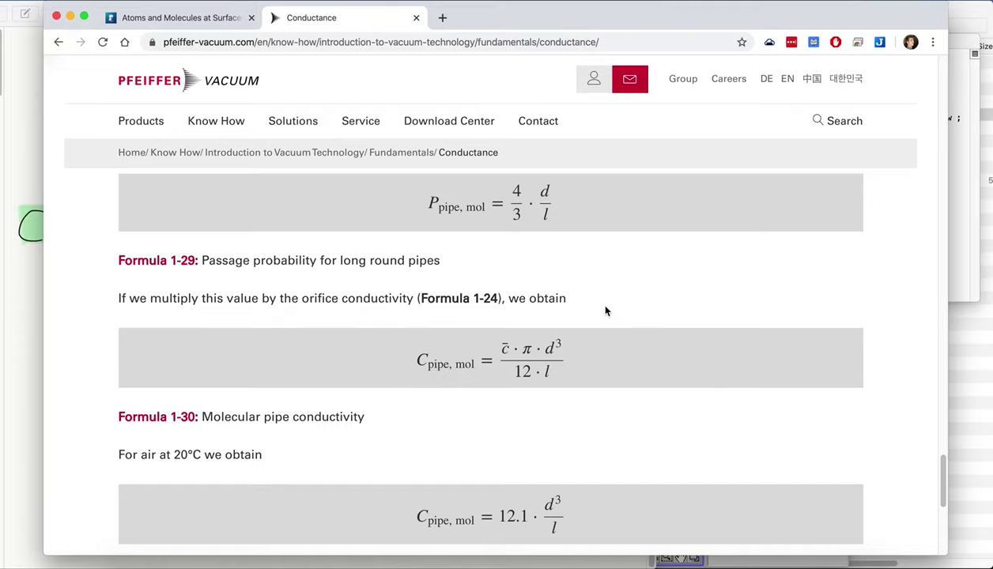
- Launch Molflow+ and create a 1 cm circular facet with 100 arc steps
key("super+Tab")
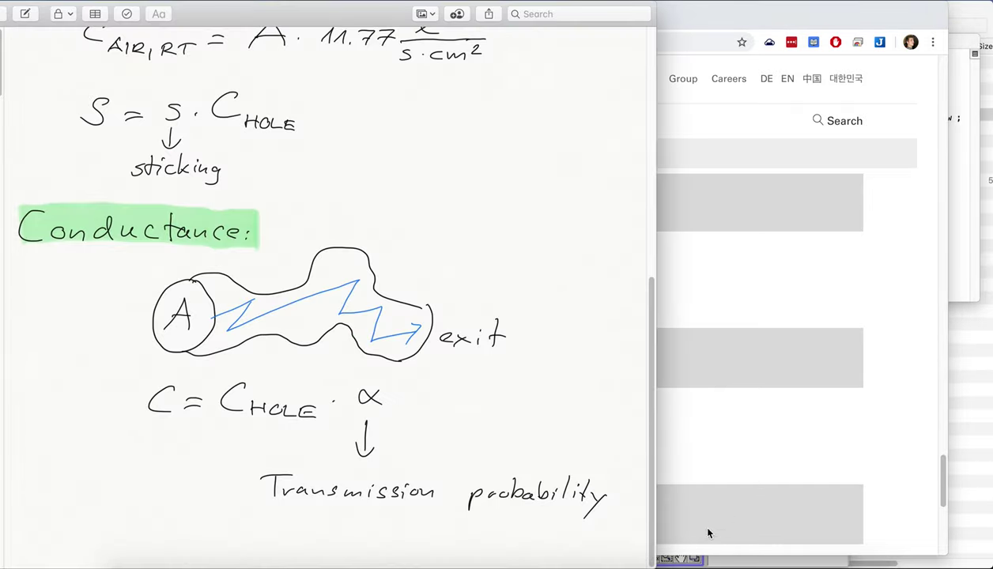
left_click(734, 562)
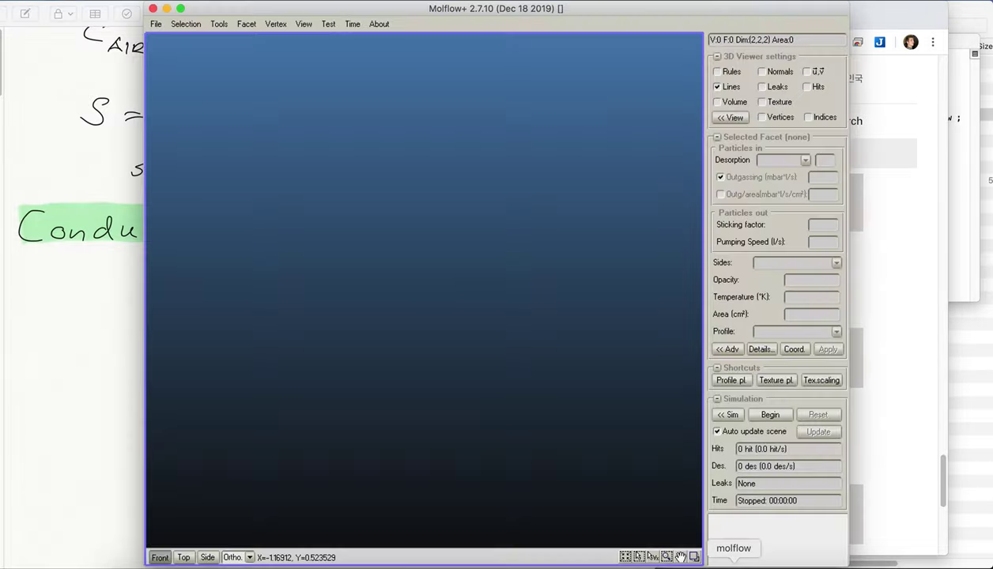
left_click(247, 29)
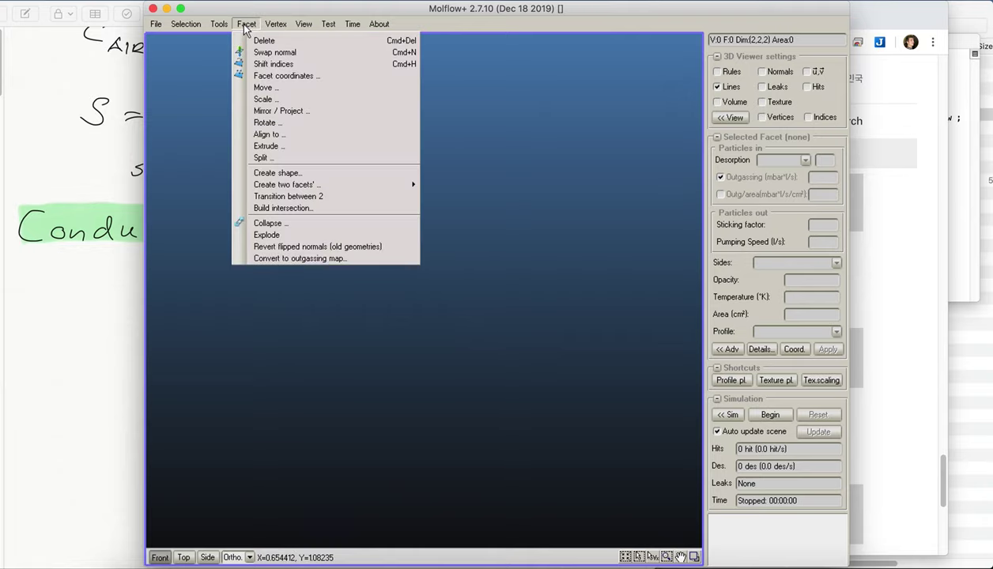
left_click(292, 173)
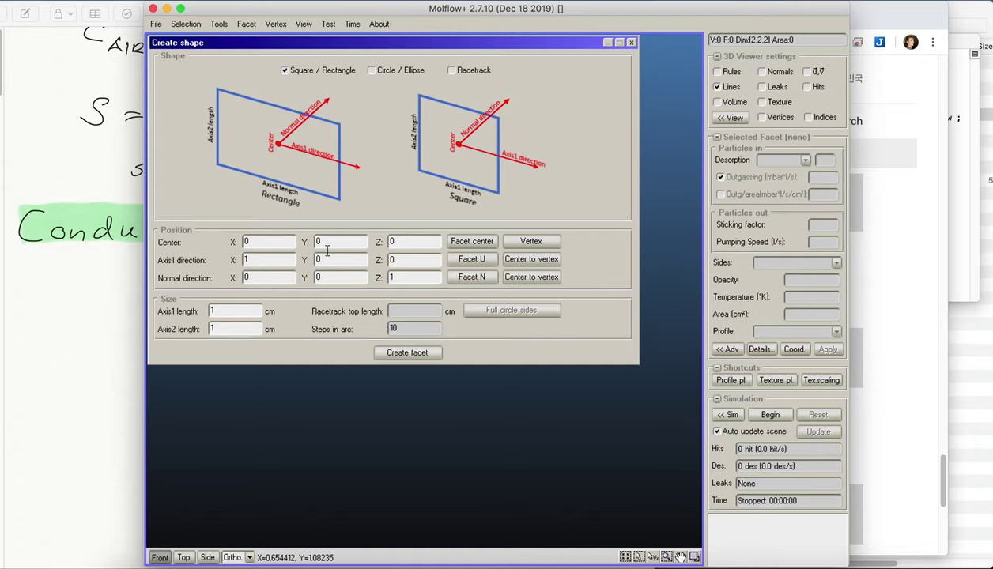
left_click(398, 73)
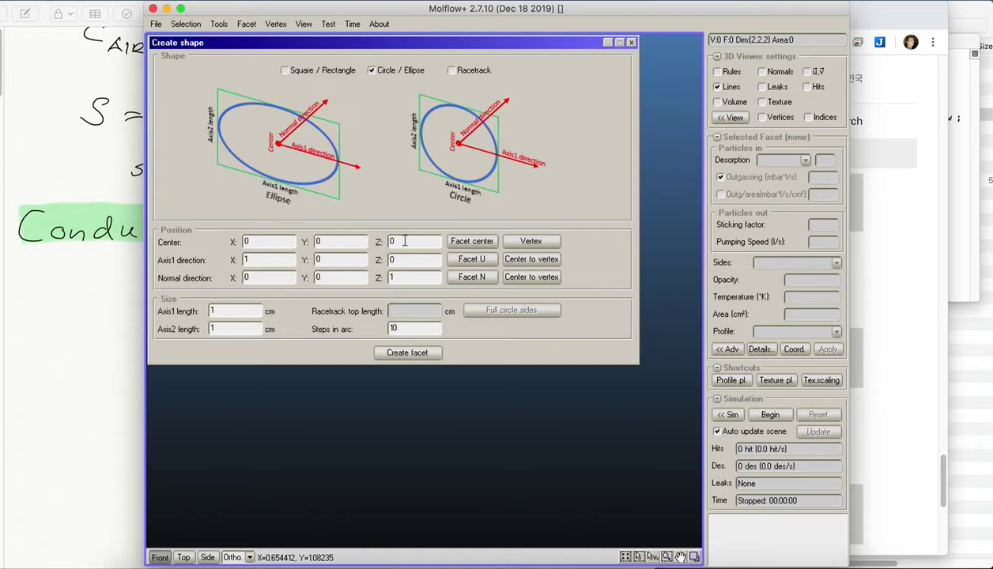
double_click(394, 328)
type("100")
left_click(405, 354)
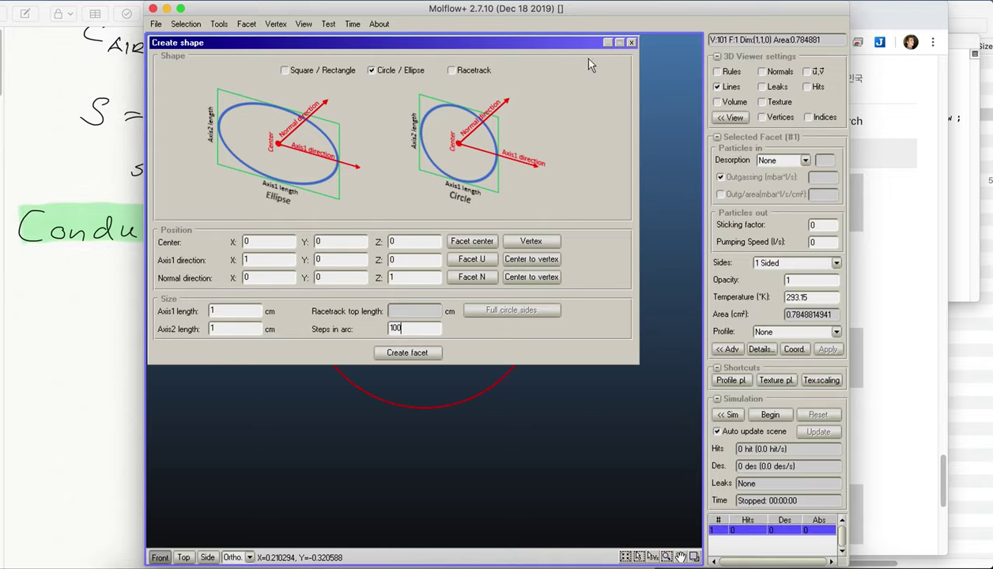
left_click(630, 42)
right_click_drag(420, 296, 319, 326)
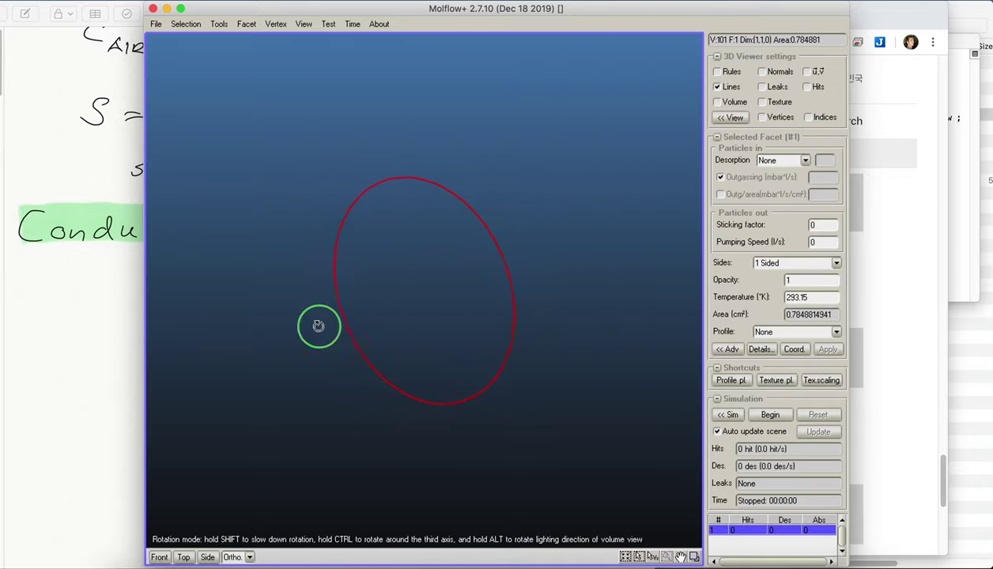
- With normals shown, extrude the circle 10 cm towards its normal into a tube
left_click(761, 71)
left_click(245, 24)
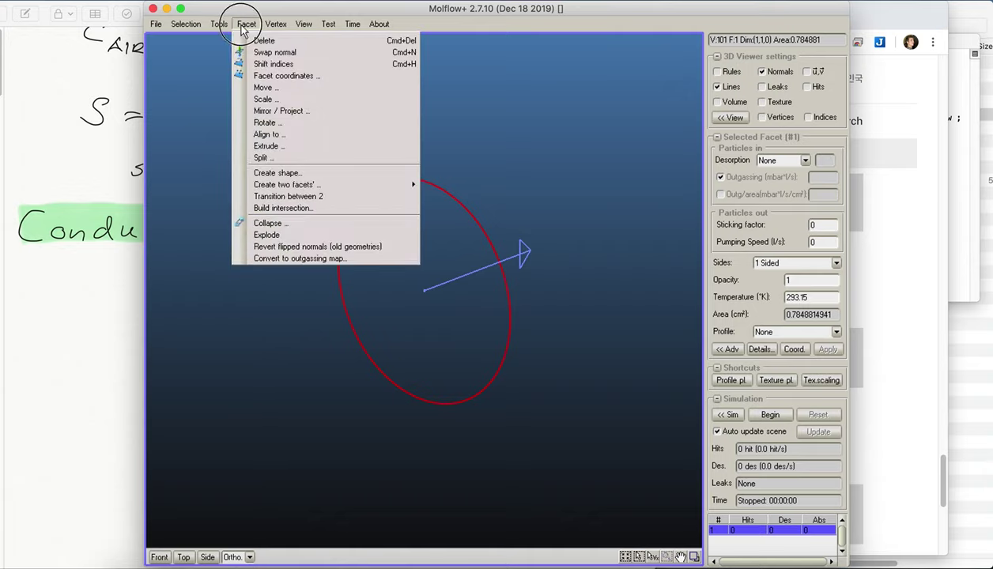
left_click(291, 147)
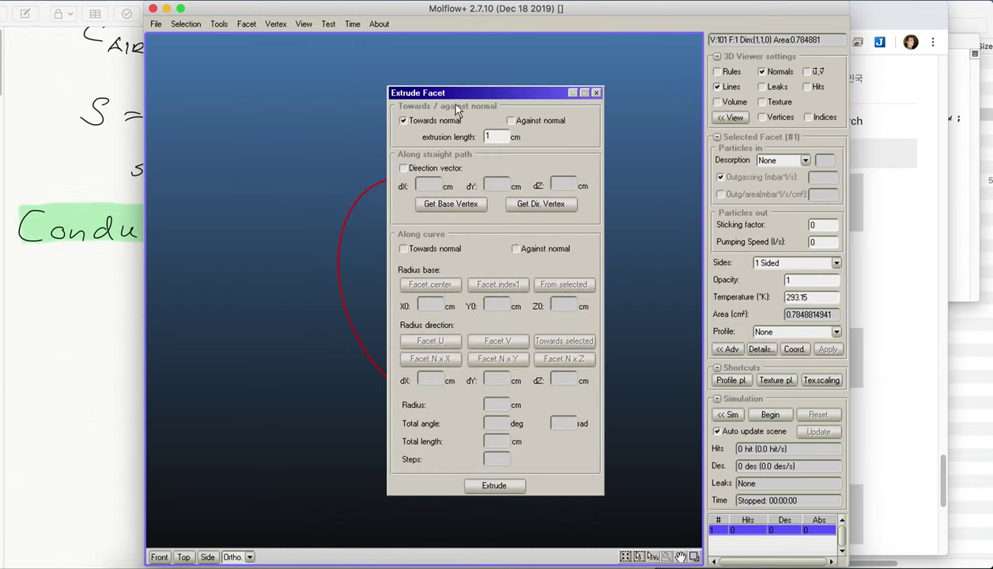
left_click_drag(467, 94, 664, 62)
left_click(690, 103)
type("1")
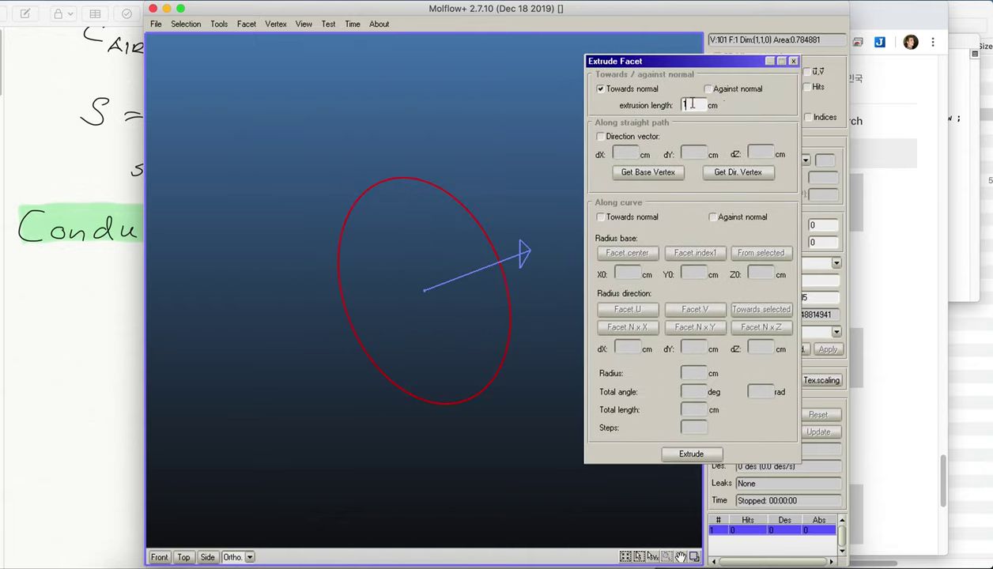
type("0")
left_click(691, 452)
- Close the extrusion settings, deselect the tube and rotate the view around it
scroll(492, 310, "down", 2)
scroll(492, 310, "down", 2)
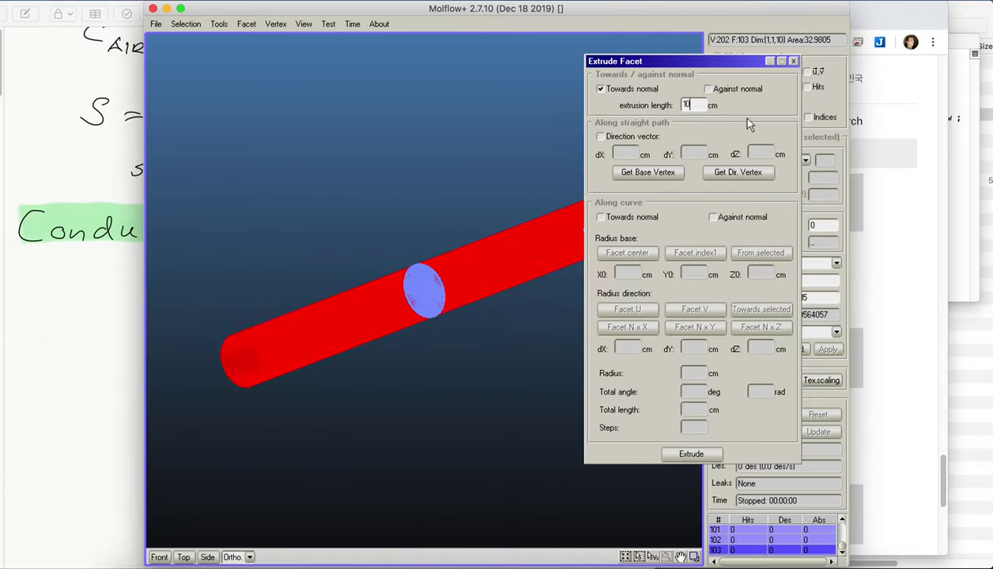
left_click(792, 61)
left_click(496, 162)
right_click_drag(497, 162, 394, 292)
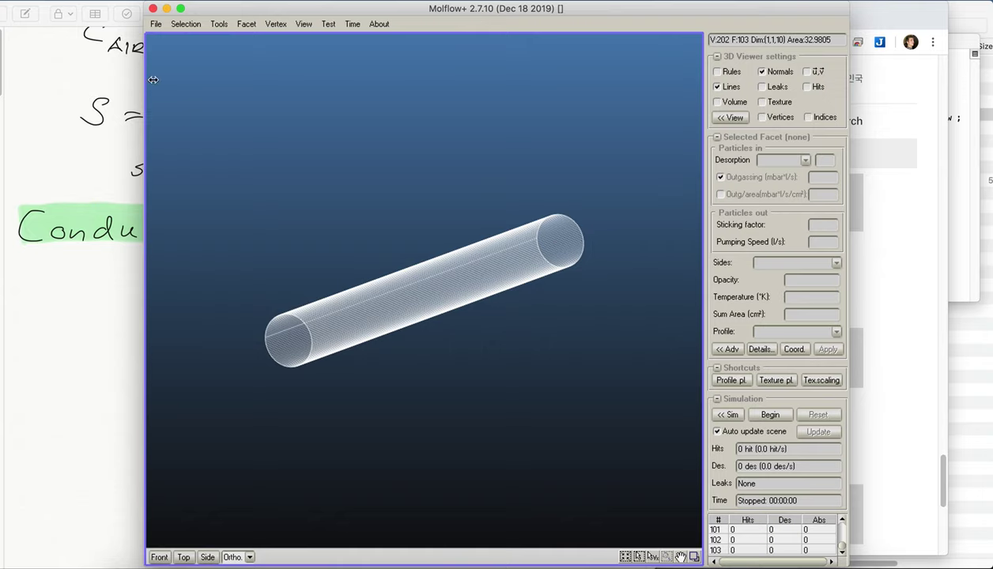
scroll(369, 254, "up", 3)
scroll(369, 253, "down", 3)
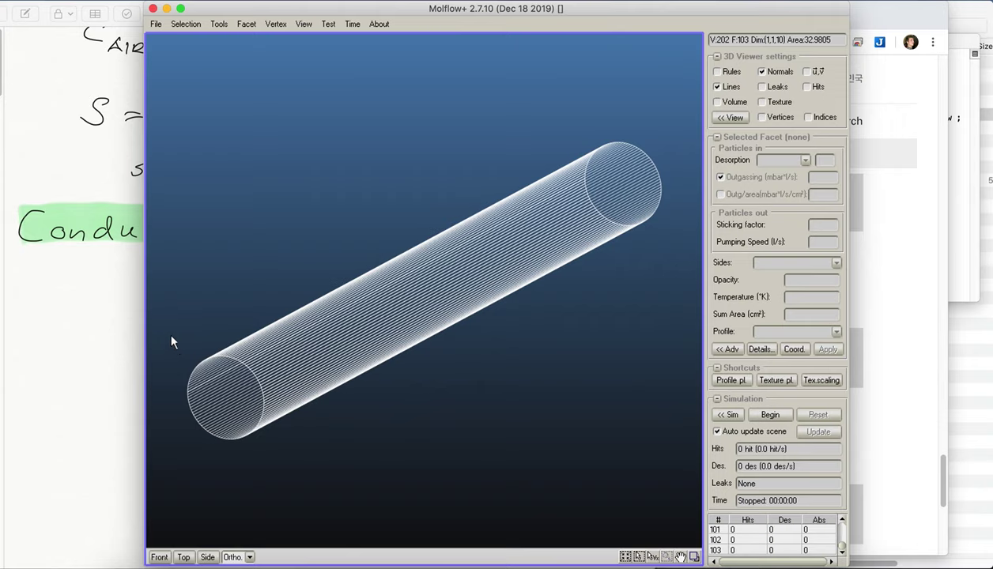
- Give both tube end caps a sticking factor of 1
left_click_drag(172, 342, 310, 469)
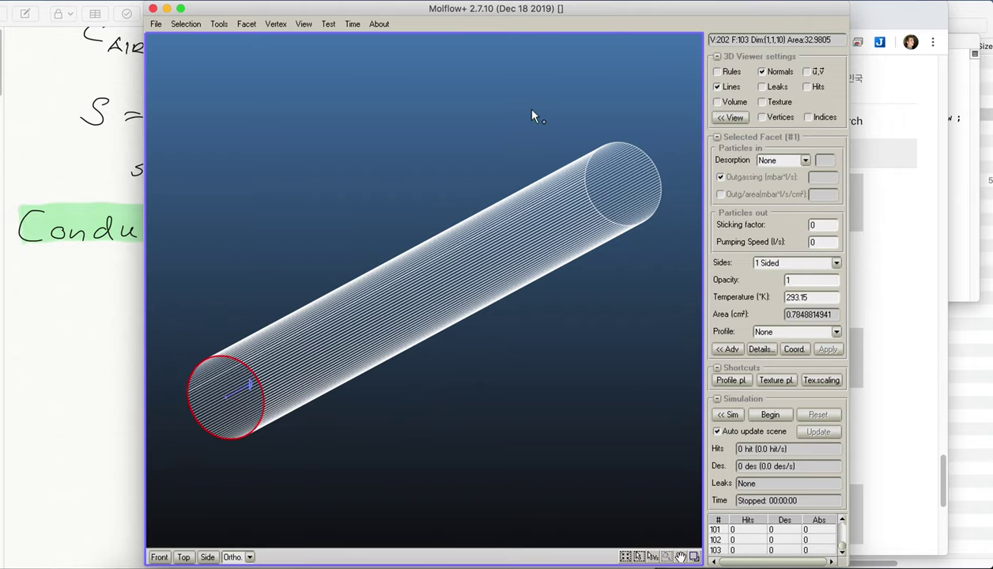
left_click_drag(594, 106, 681, 277, "shift")
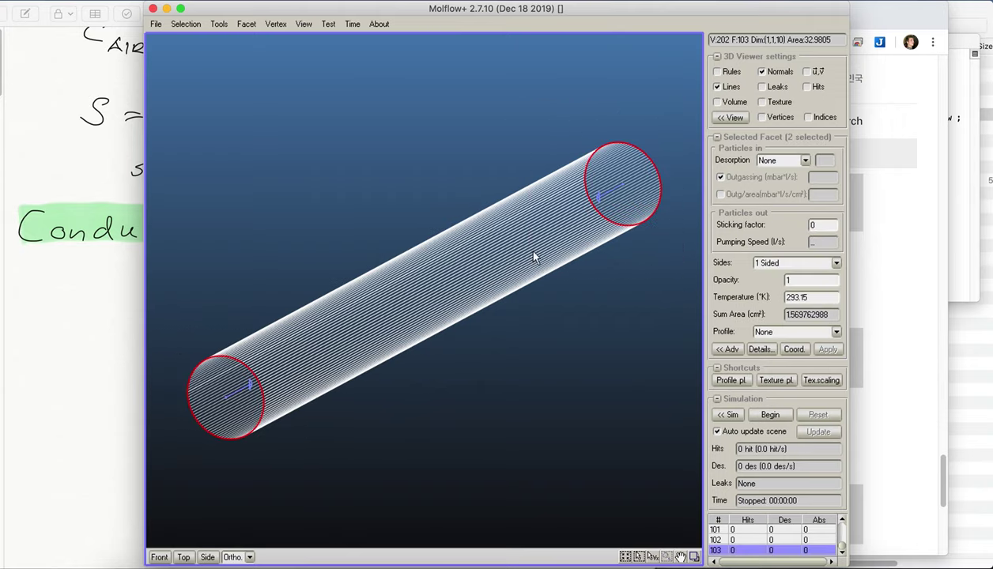
double_click(814, 224)
type("1")
left_click(827, 350)
- Make the lower end cap a cosine source with outgassing 1 mbar·l/s and begin the simulation
left_click_drag(175, 335, 309, 476)
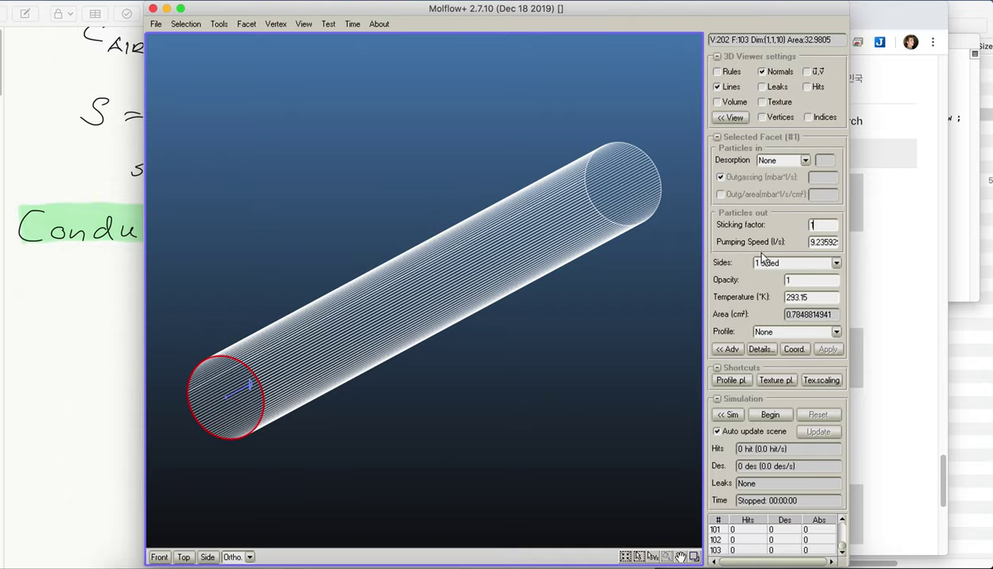
left_click(806, 162)
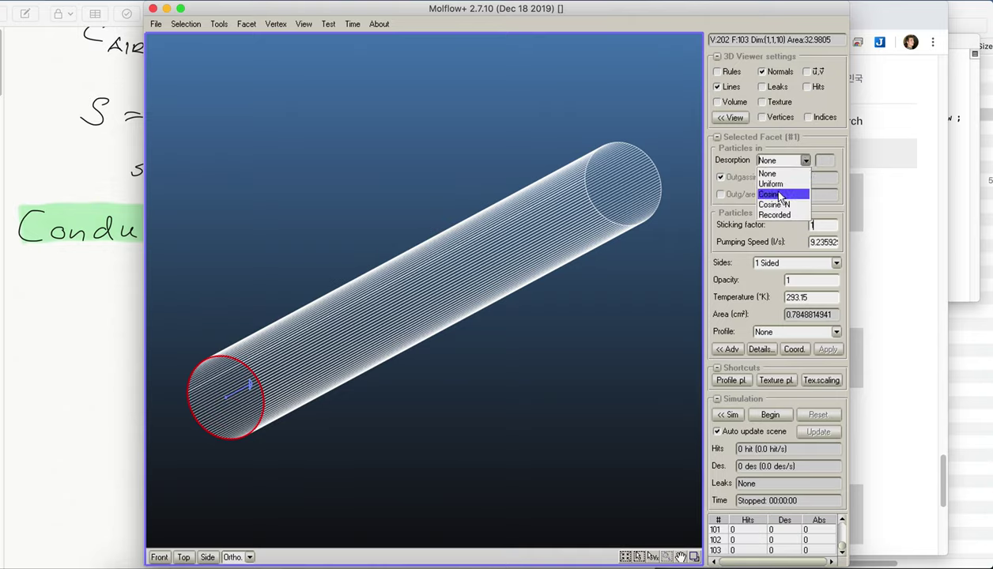
left_click(767, 194)
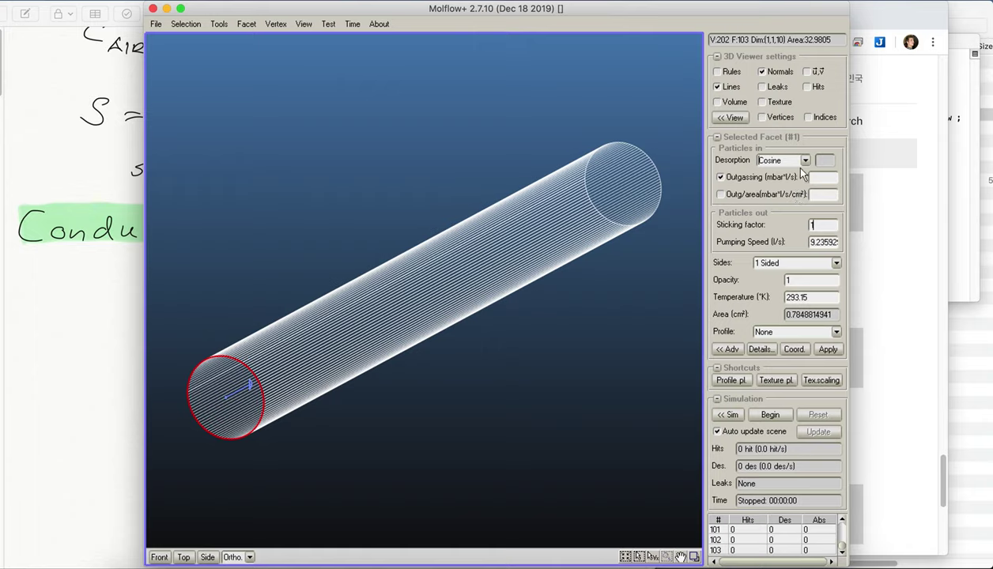
left_click(823, 178)
type("1")
left_click(827, 348)
left_click(750, 419)
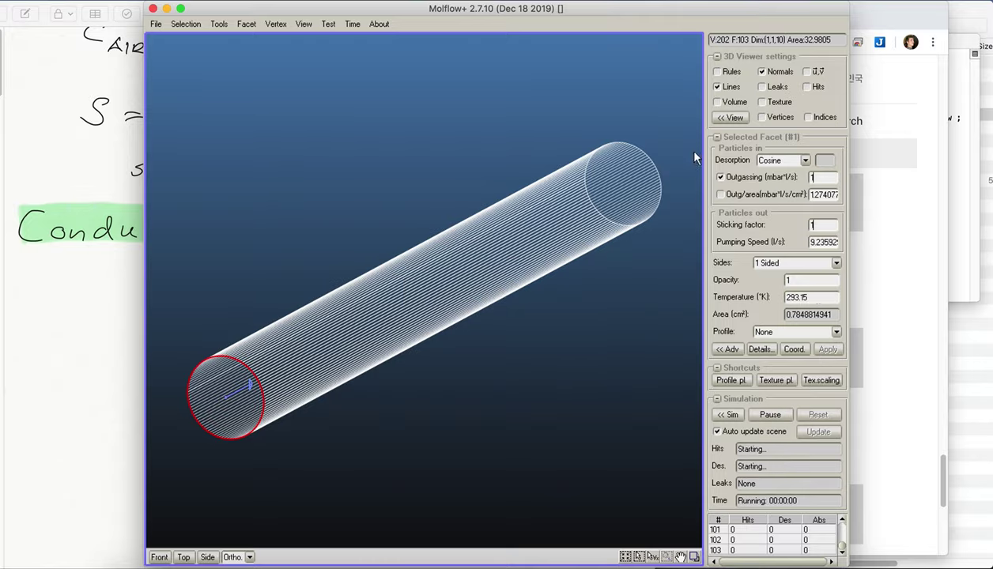
- Rotate the view during the run and reselect the lower source end cap
right_click_drag(544, 133, 468, 150)
left_click(488, 143)
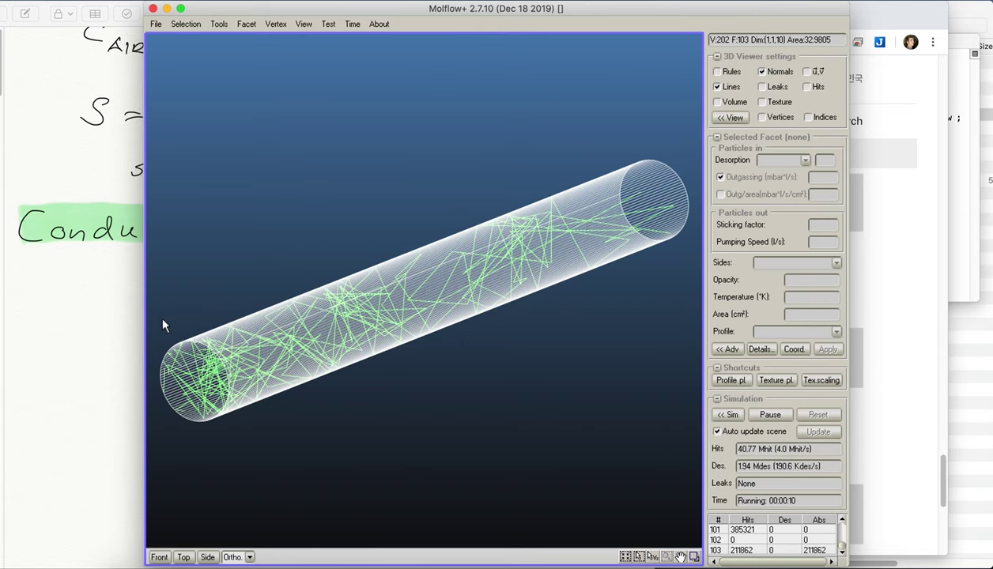
left_click_drag(160, 326, 271, 471)
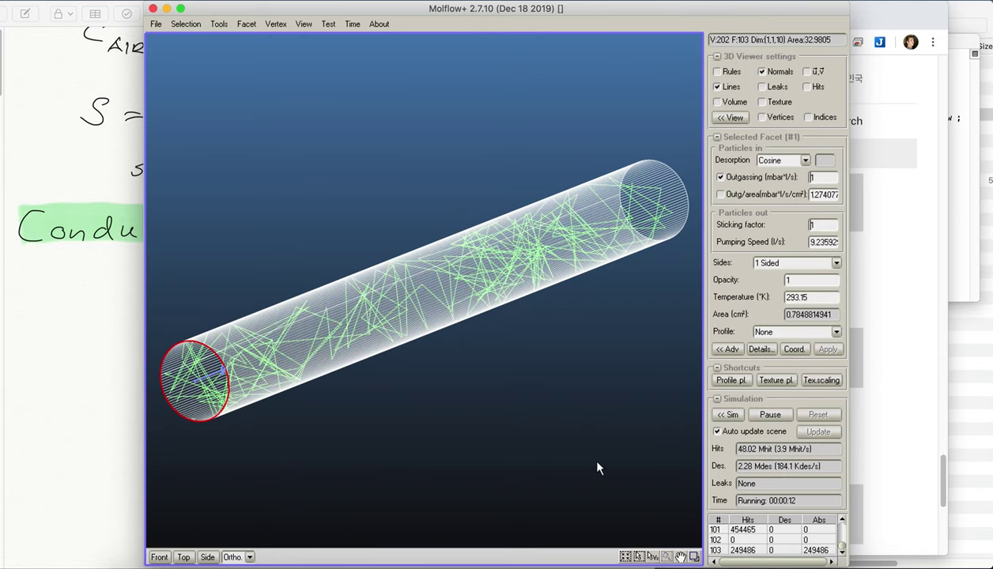
left_click(274, 370)
left_click(199, 382)
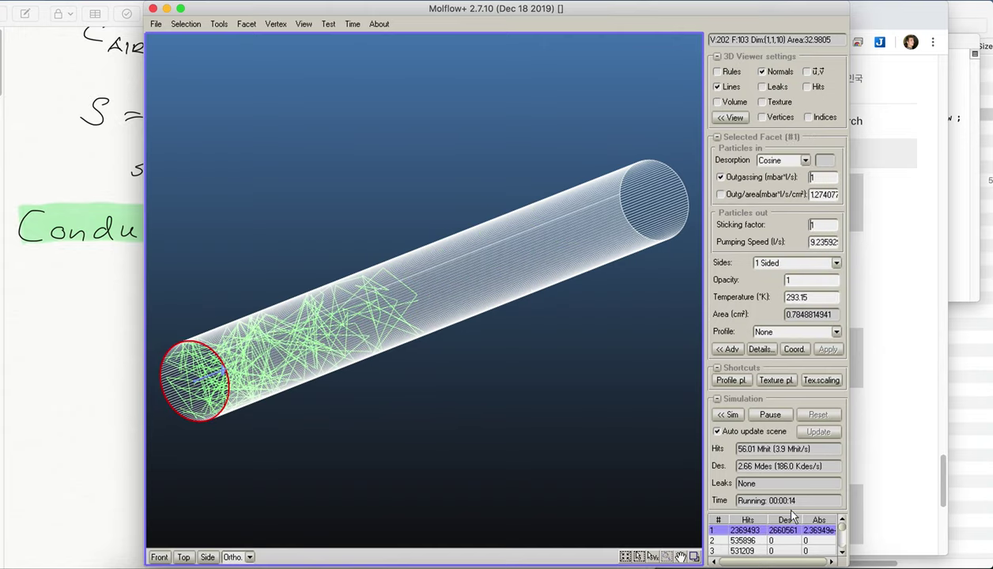
- Widen the Molflow+ window, pause the simulation at 24 s, and select facet 1's results row
left_click_drag(145, 76, 2, 78)
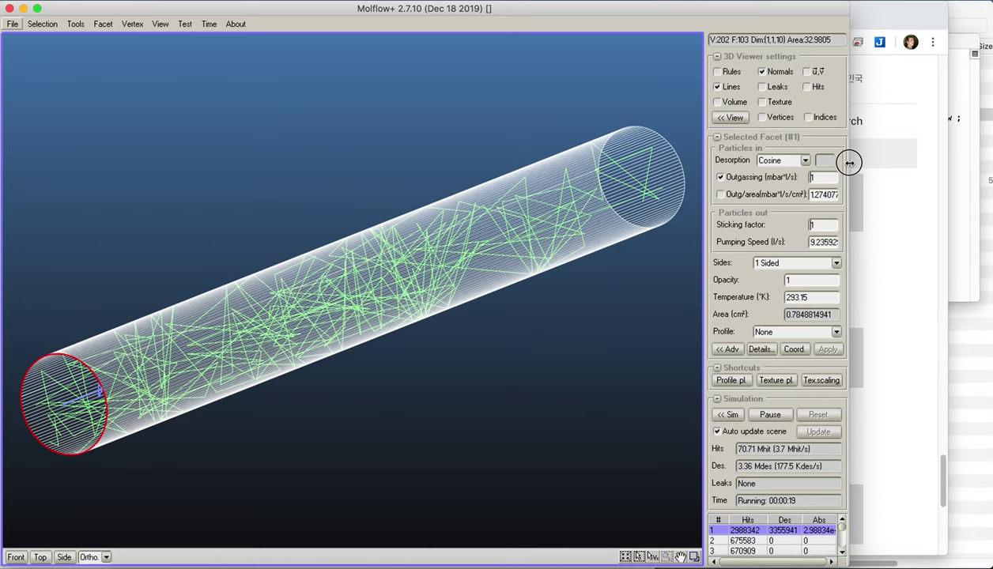
left_click_drag(848, 166, 992, 170)
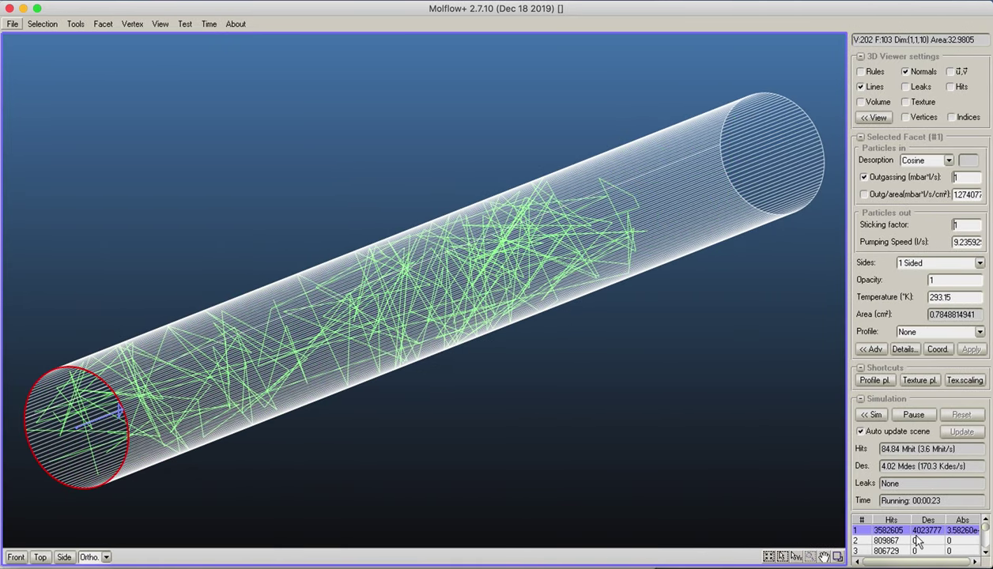
left_click(914, 415)
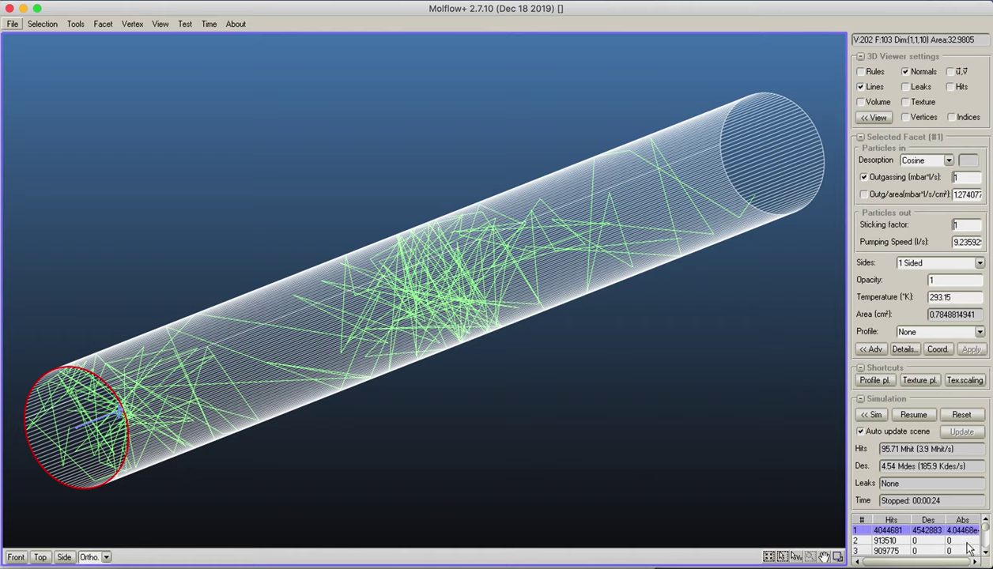
left_click(966, 532)
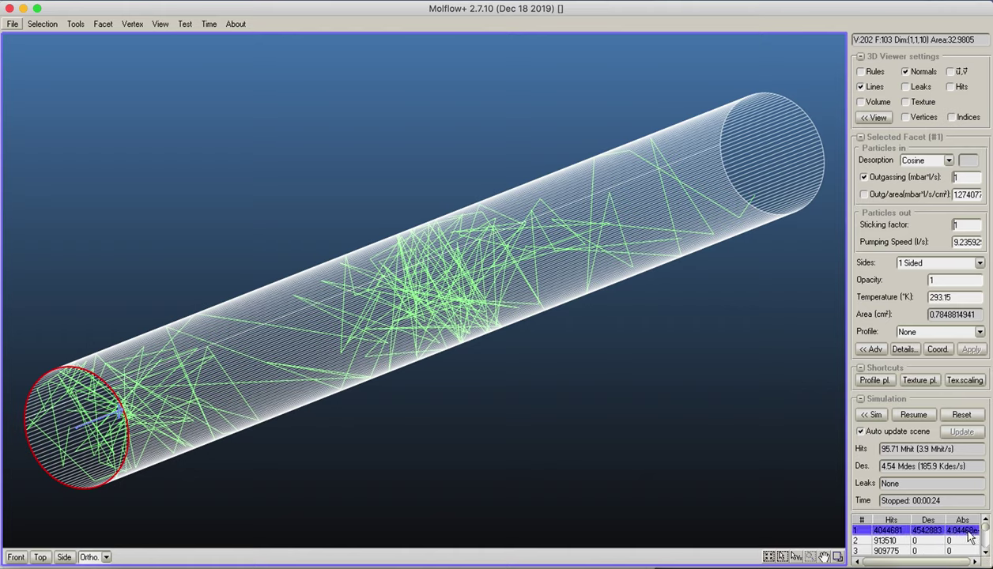
- Copy facet 1's results row into a new TextMate document and select its 4.04468e+06 absorption count
right_click(965, 533)
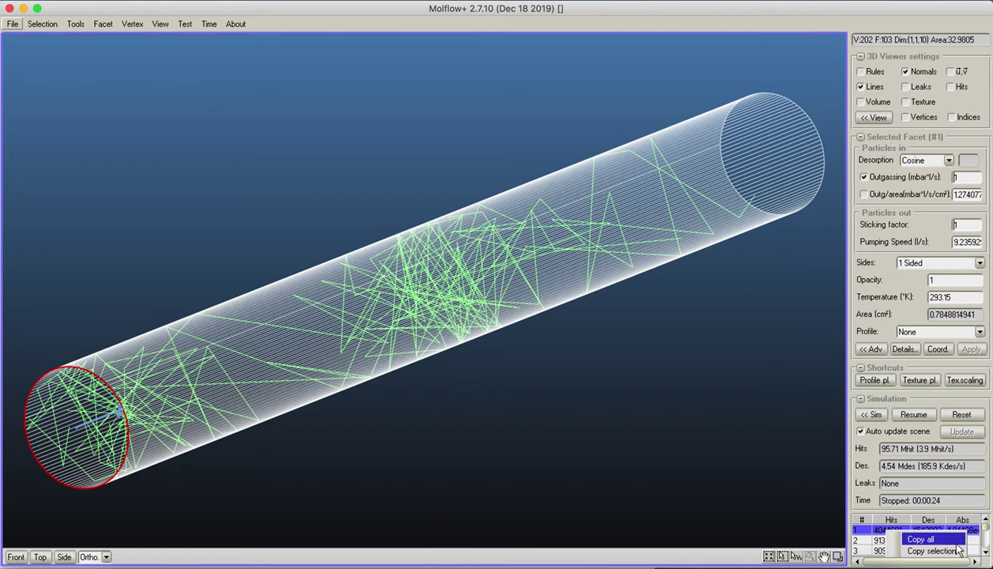
left_click(959, 550)
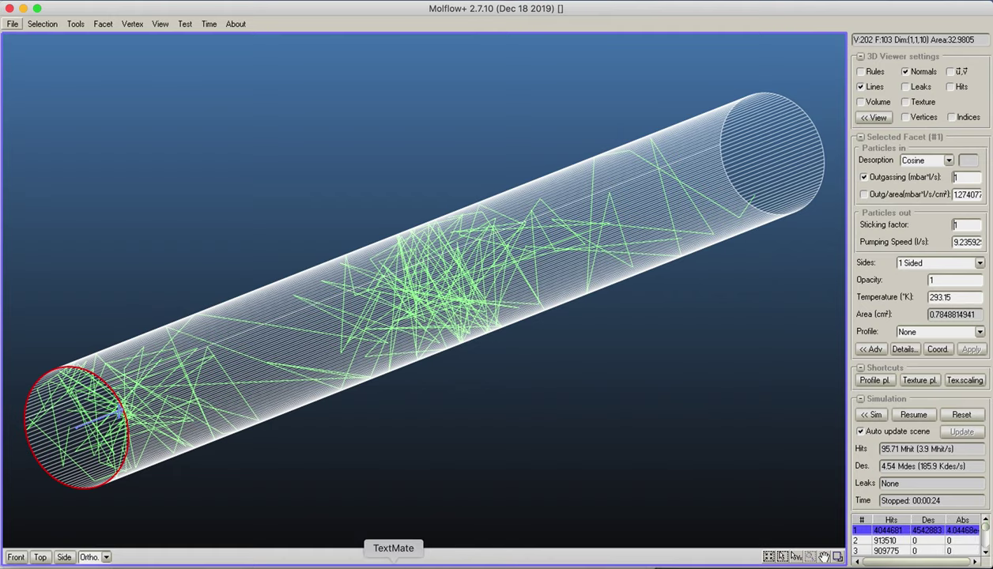
left_click(392, 563)
key("super+v")
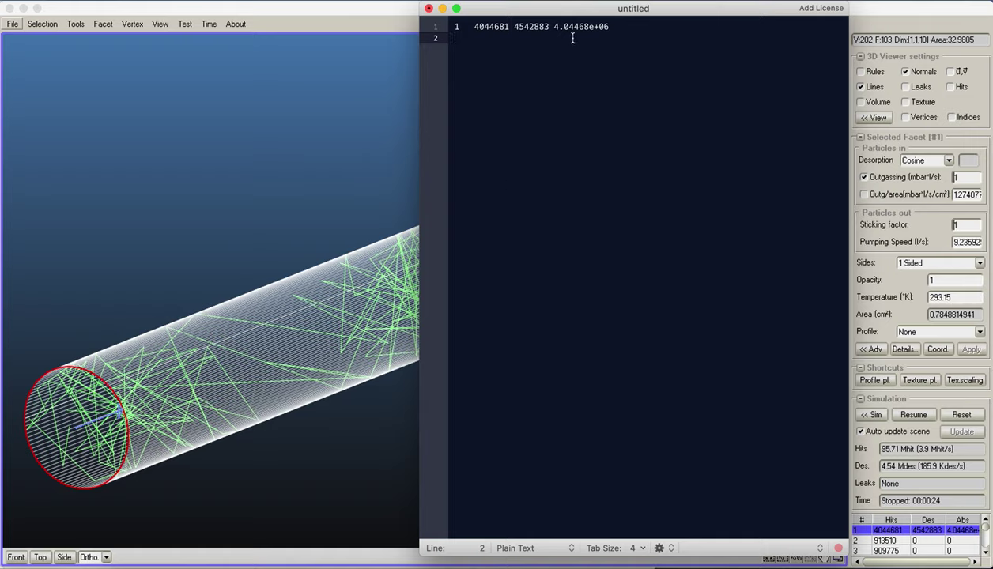
left_click_drag(553, 27, 610, 27)
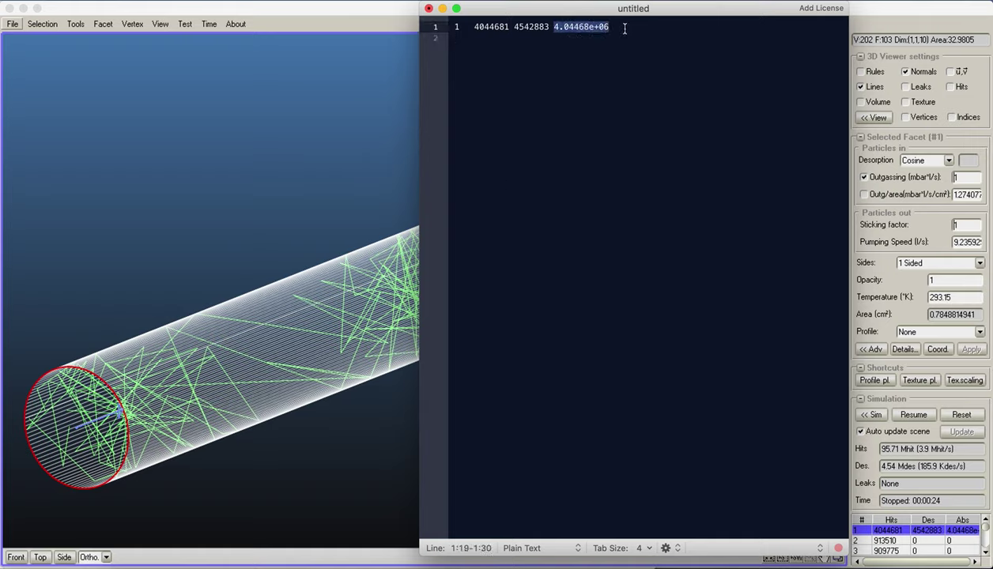
- Back in Molflow+, select the far end cap, facet 103, showing 498194 absorptions
left_click(946, 539)
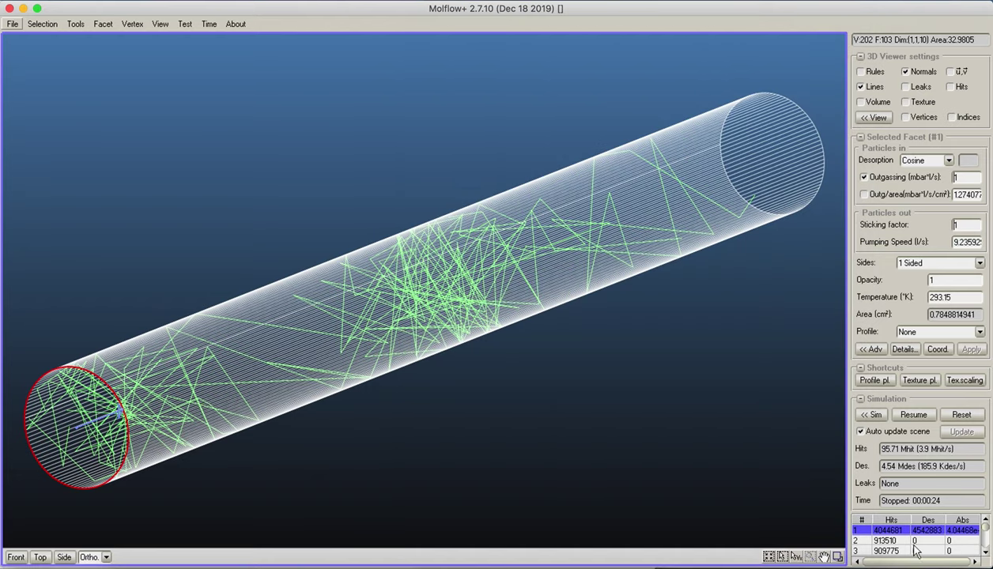
left_click(863, 540)
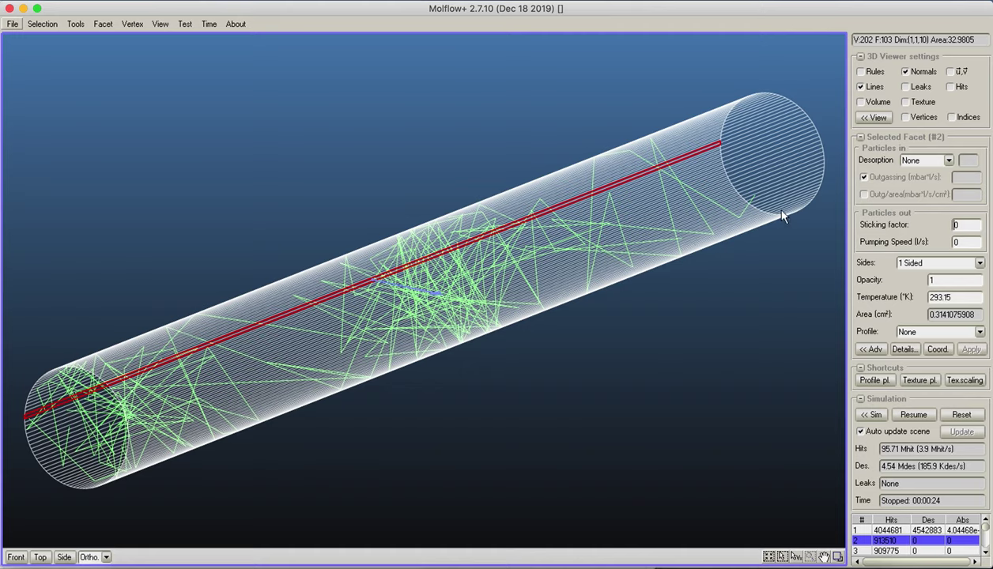
left_click(762, 175)
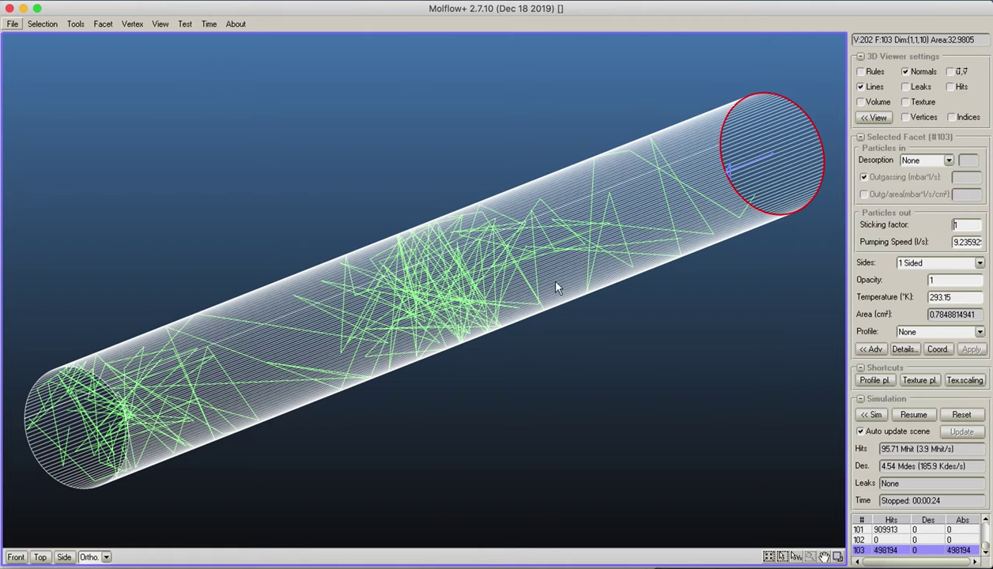
key("super+space")
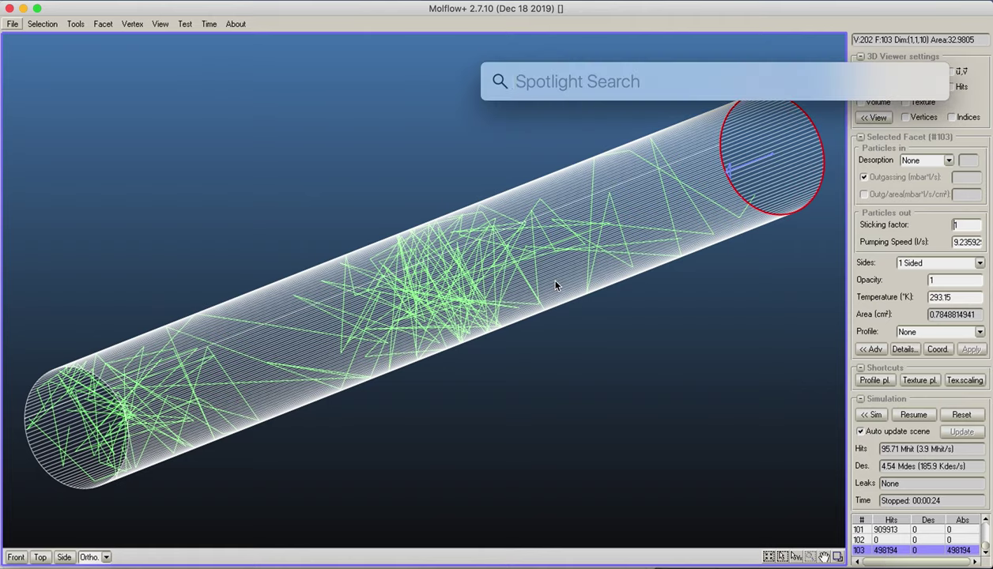
- Calculate 500000/4500000 in a new Chrome tab, getting 0.11111111111, then return to Molflow+
key("Escape")
left_click(157, 563)
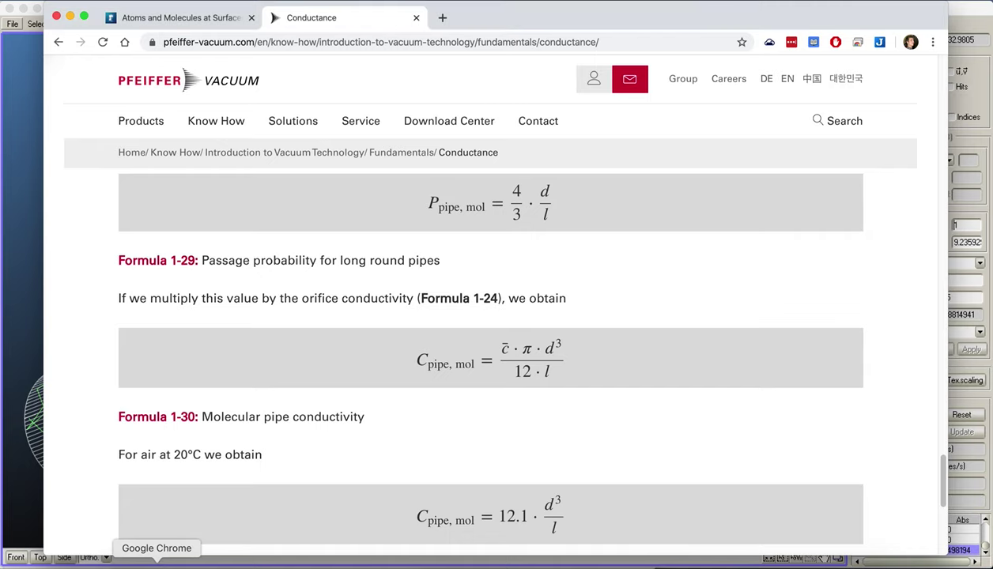
left_click(441, 19)
type("500")
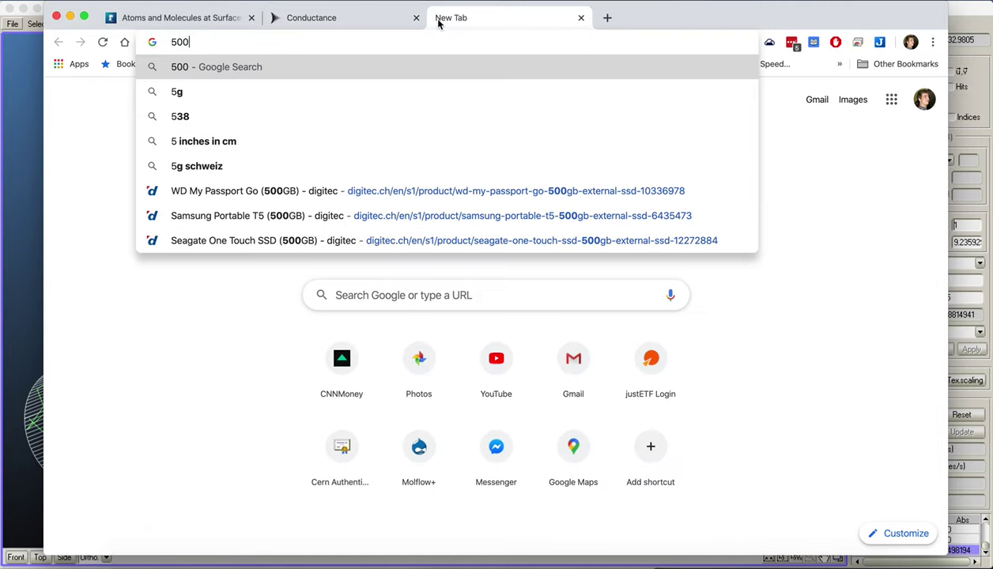
type("000")
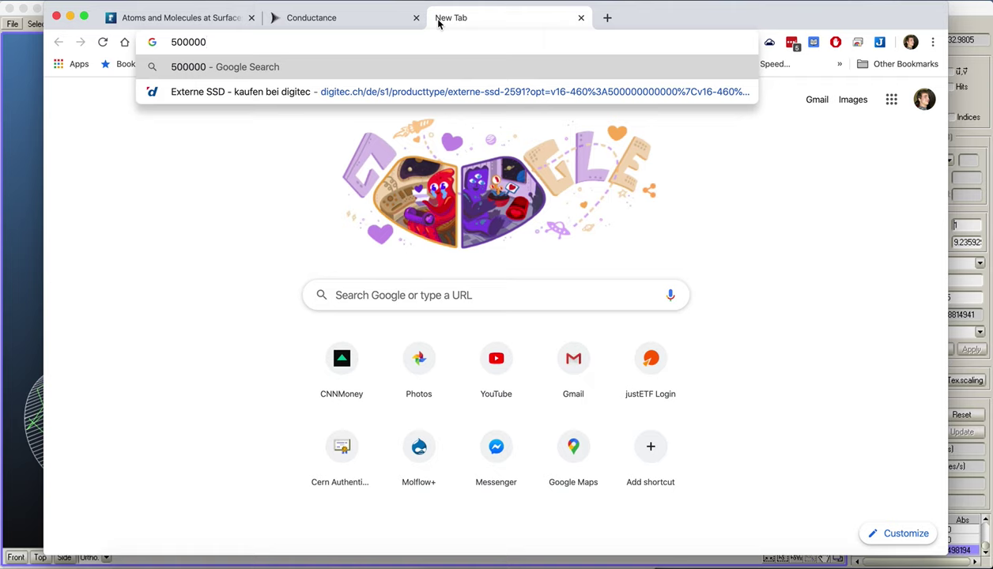
type("0")
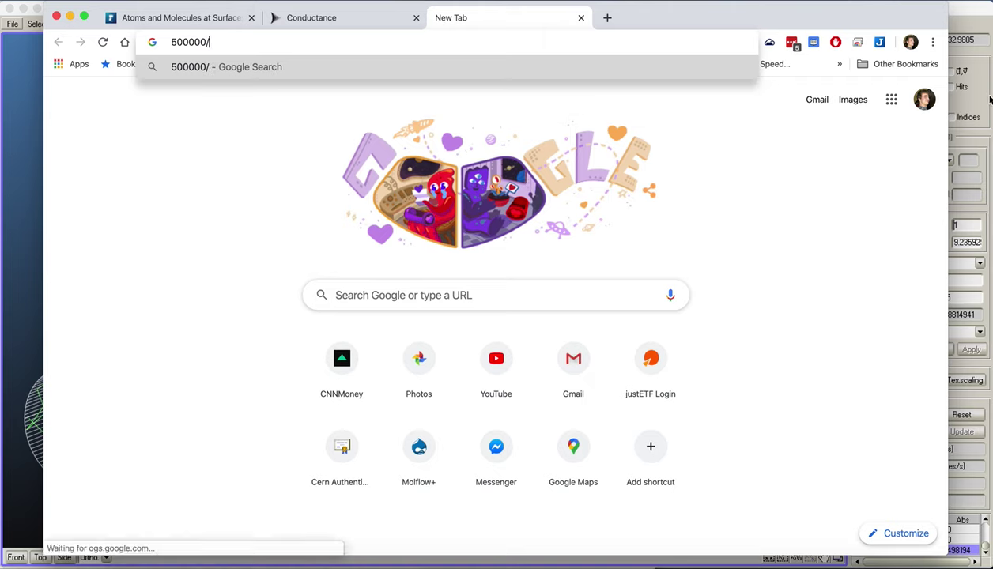
left_click(969, 298)
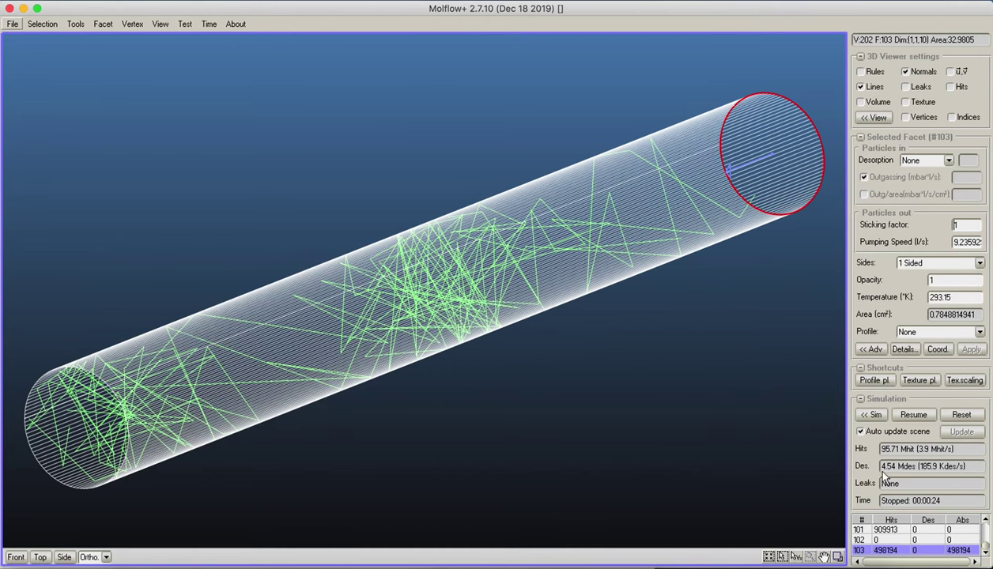
key("super+Tab")
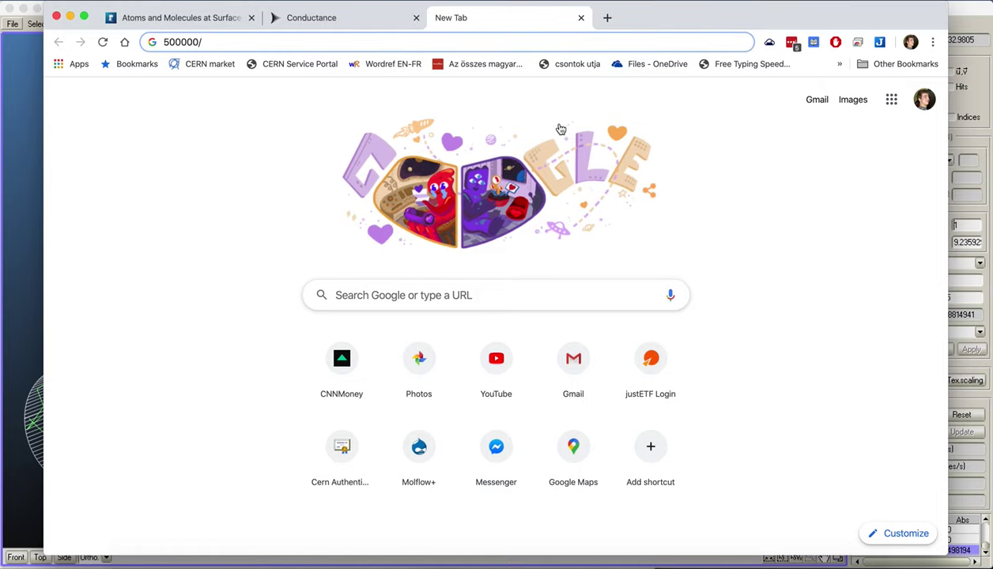
type("/4500000")
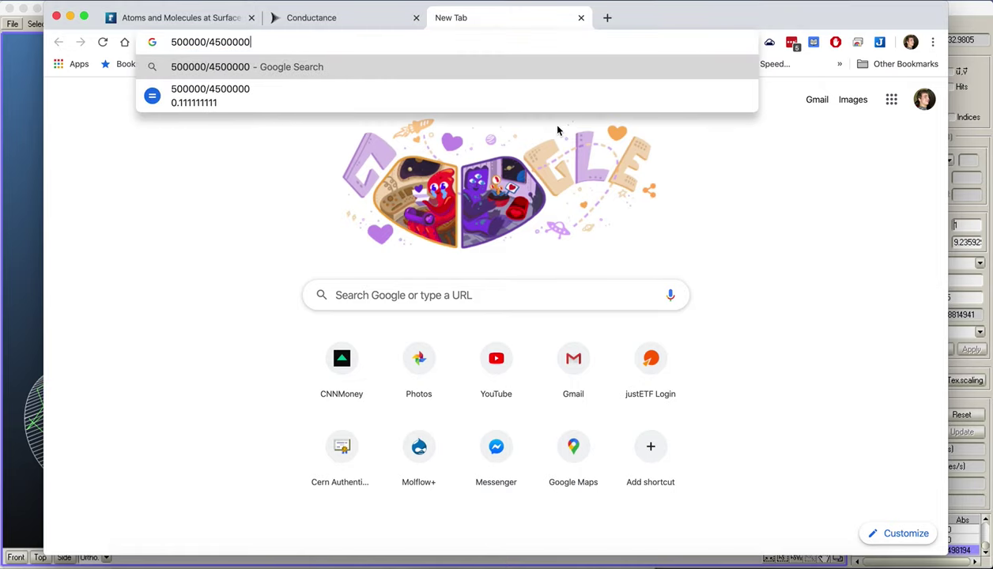
key("Return")
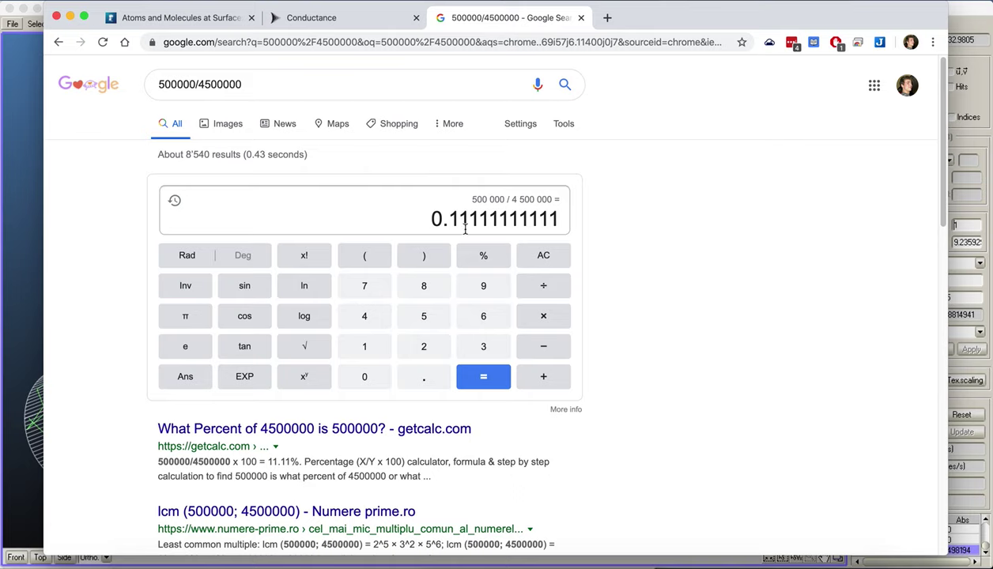
left_click(32, 158)
- Open the Formula Editor and select the left end cap, facet #1
left_click(75, 24)
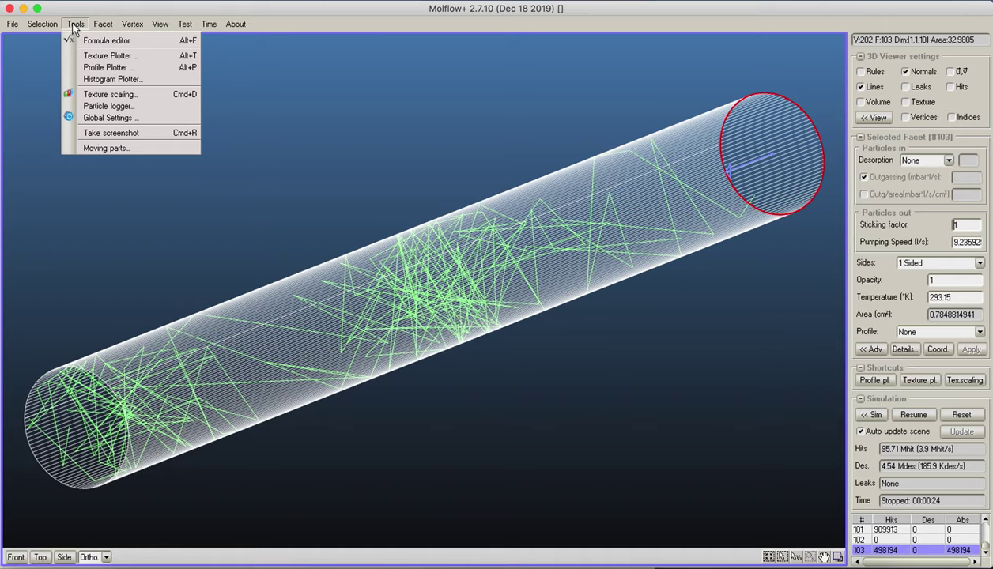
left_click(85, 41)
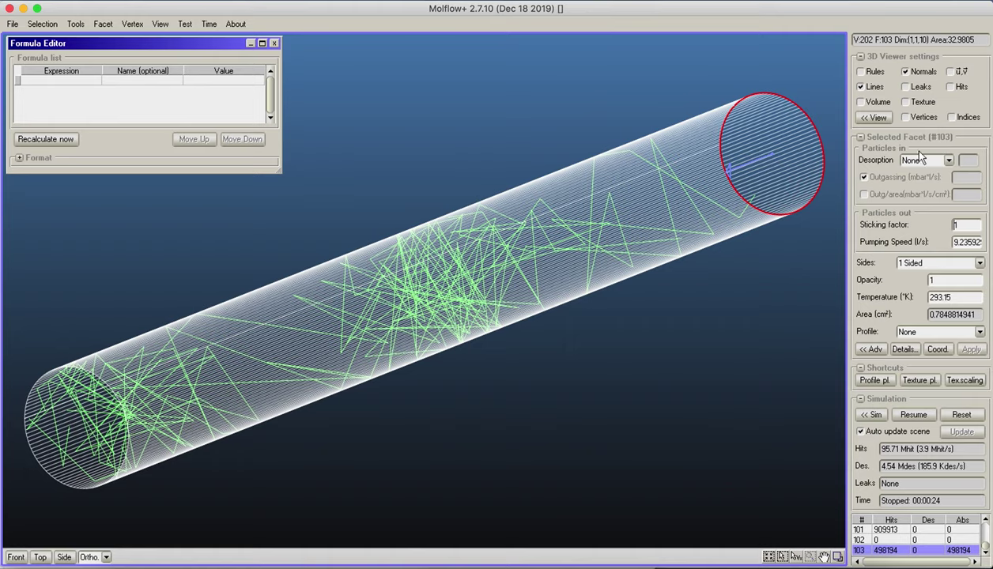
left_click(84, 414)
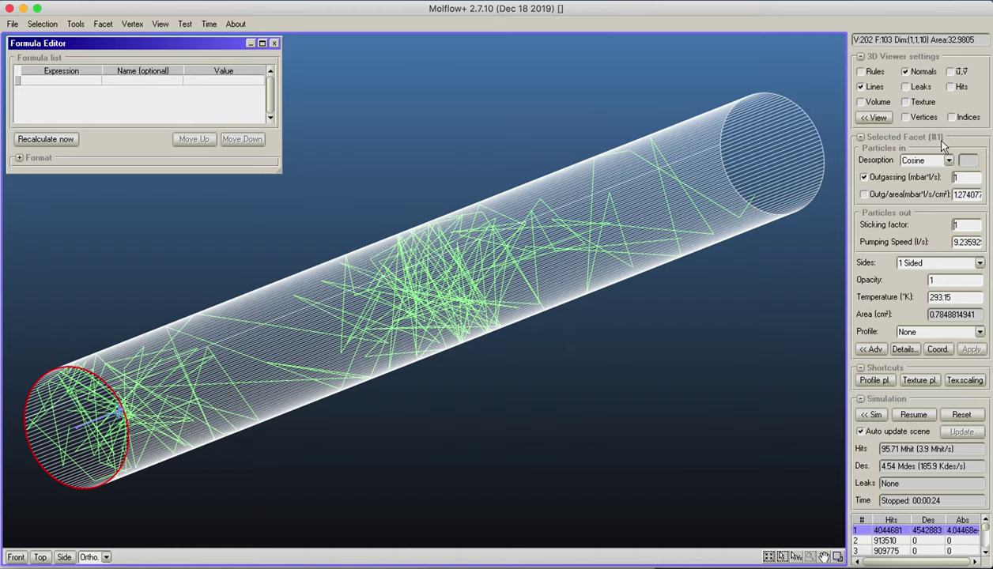
- Enter the formula A103/SUMDES (evaluating to 0.109665) and expand the formula syntax help
left_click(84, 81)
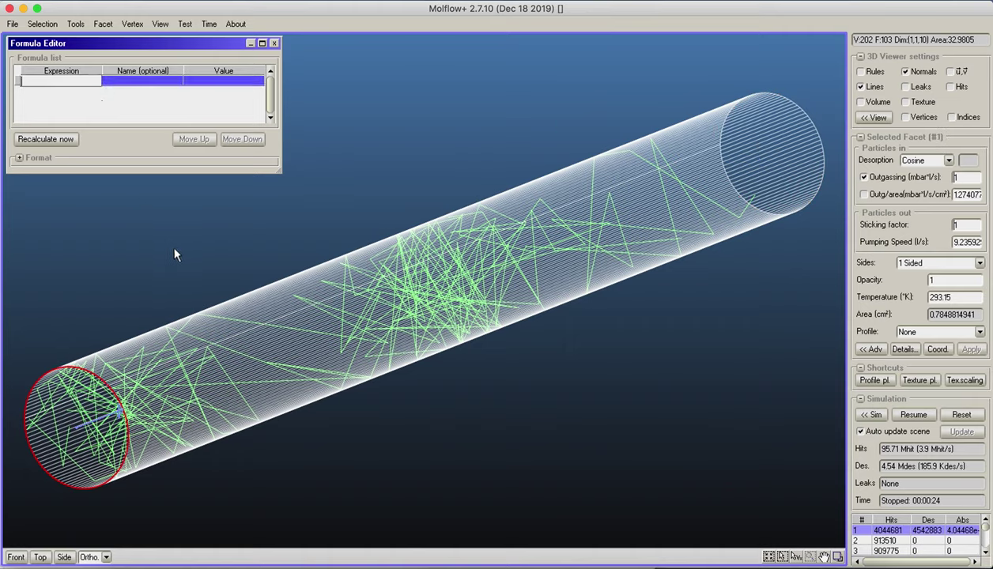
type("A103")
type("/D1")
double_click(47, 81)
left_click(53, 84)
type("SUMDES")
left_click(85, 93)
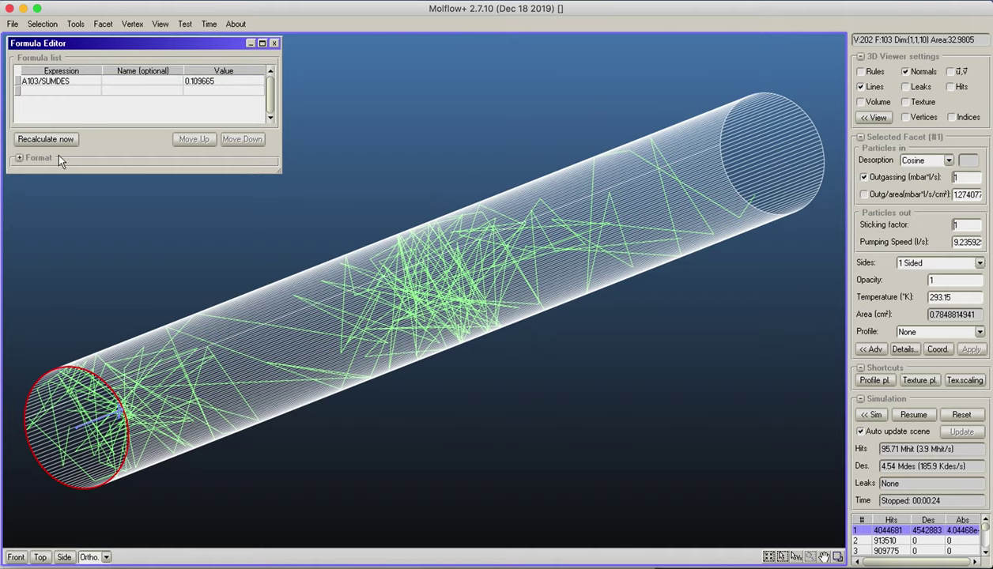
left_click(20, 158)
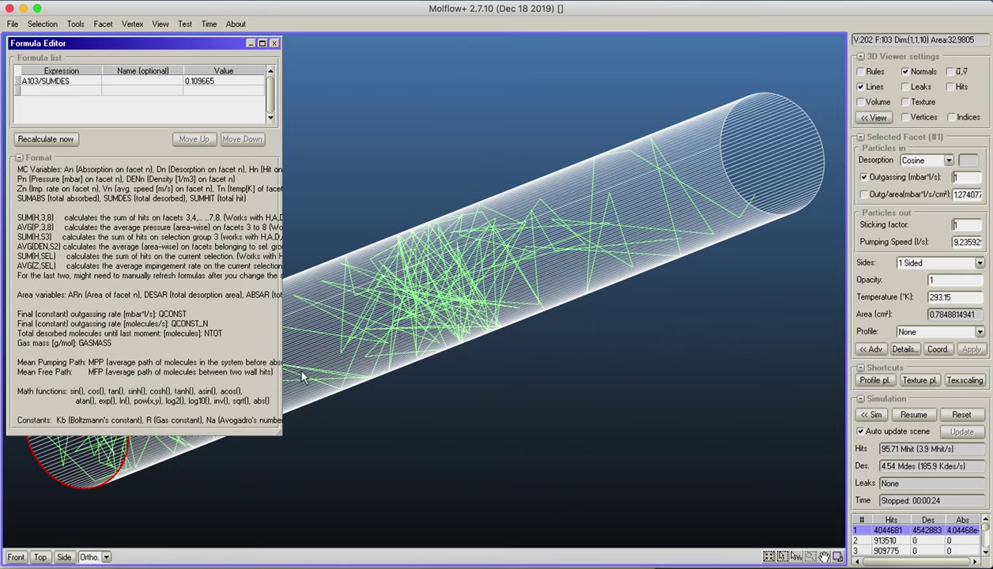
- Widen the Formula Editor and name the A103/SUMDES formula 'Transmission probability'
left_click_drag(280, 431, 442, 424)
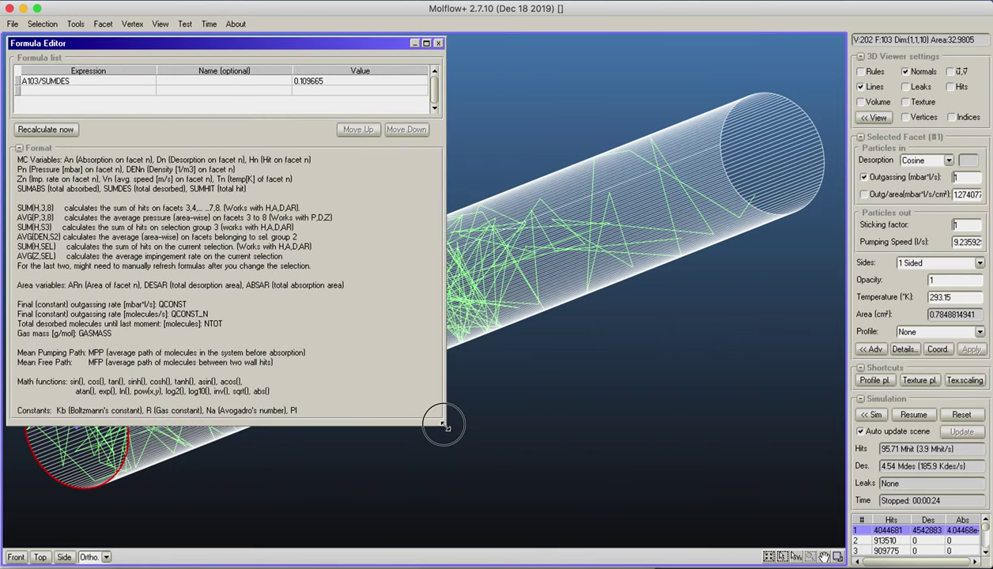
left_click(234, 81)
type("Transmi")
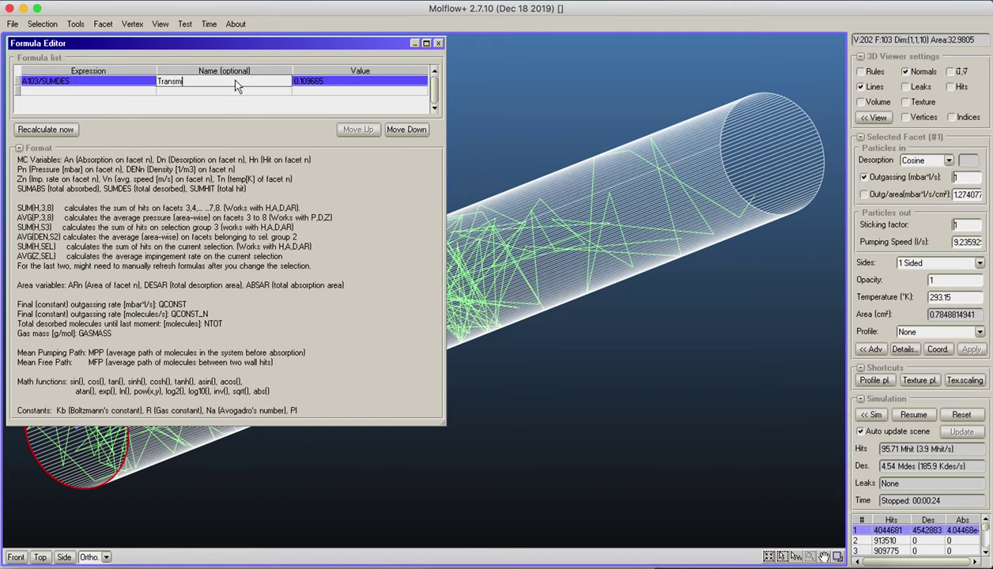
type("ssion probability")
left_click(211, 107)
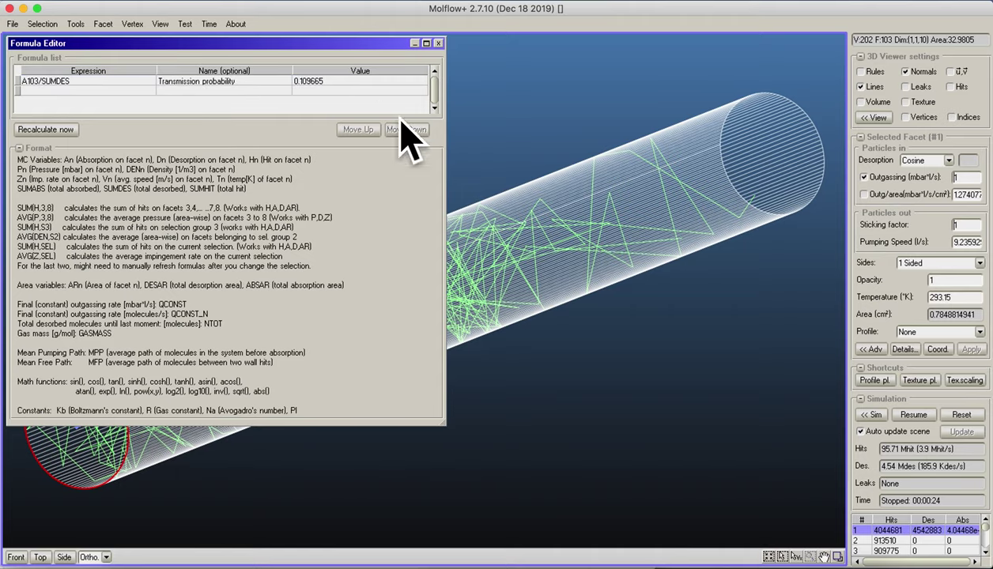
- Resume then pause the simulation so transmission probability refines to 0.109537, and deselect the end cap
left_click(909, 414)
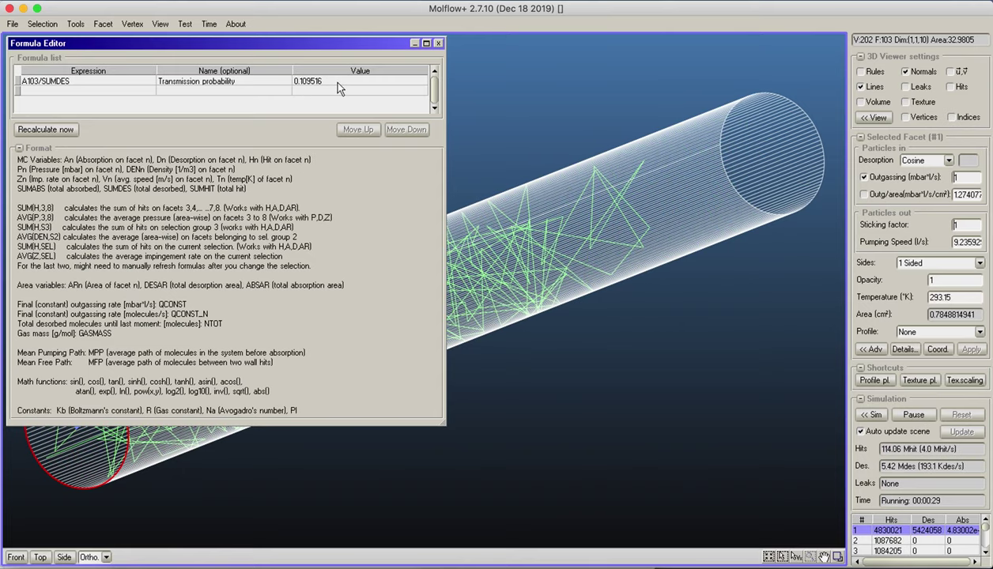
left_click(913, 416)
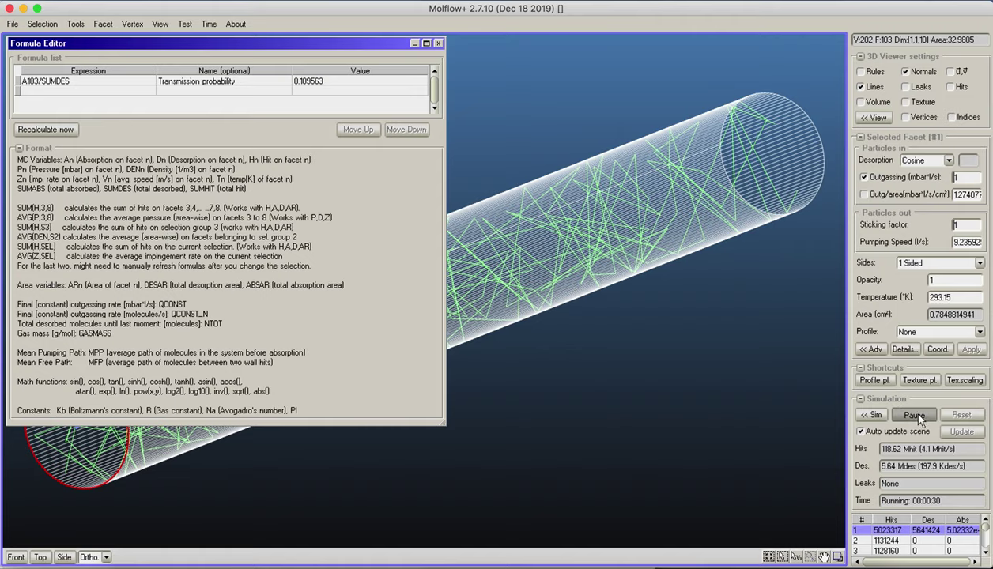
scroll(585, 348, "down", 3)
right_click_drag(566, 383, 556, 417)
left_click_drag(442, 422, 304, 260)
right_click_drag(475, 340, 663, 413)
left_click(636, 419)
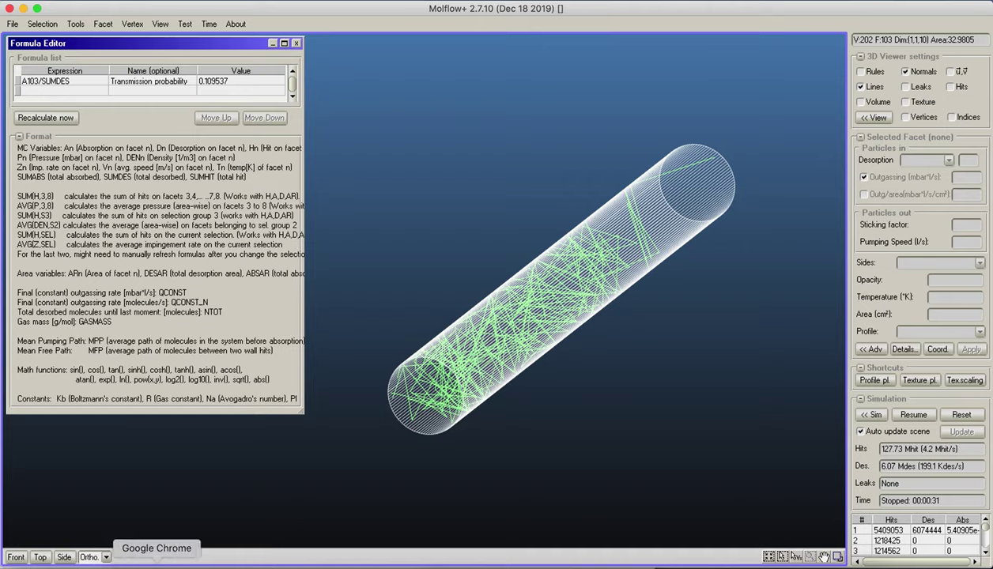
left_click(368, 559)
- Compute 4/3*1/10 in a new Chrome tab, giving 0.13333333333, then return to Molflow+
left_click(350, 19)
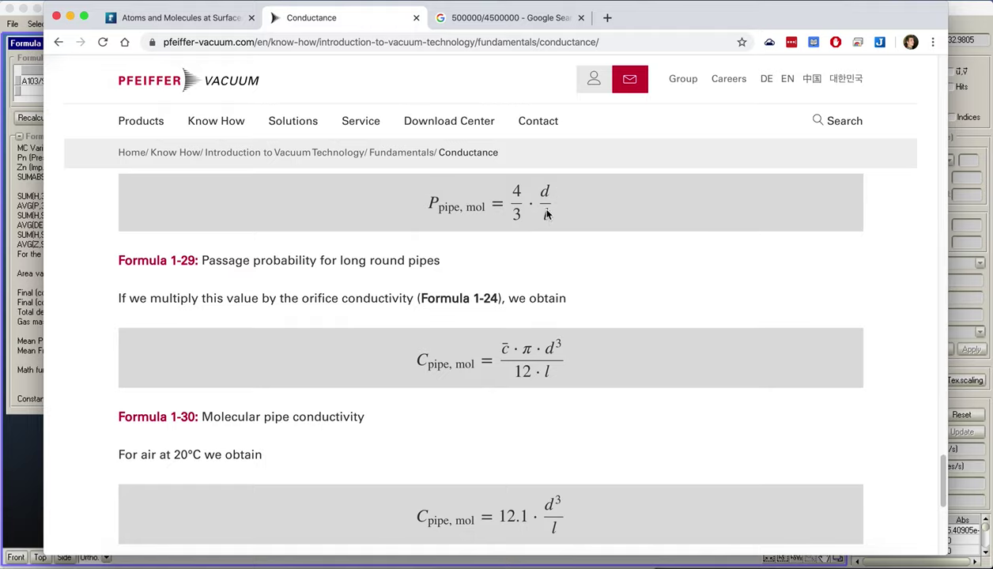
mouse_move(538, 122)
left_click(606, 17)
type("4/3")
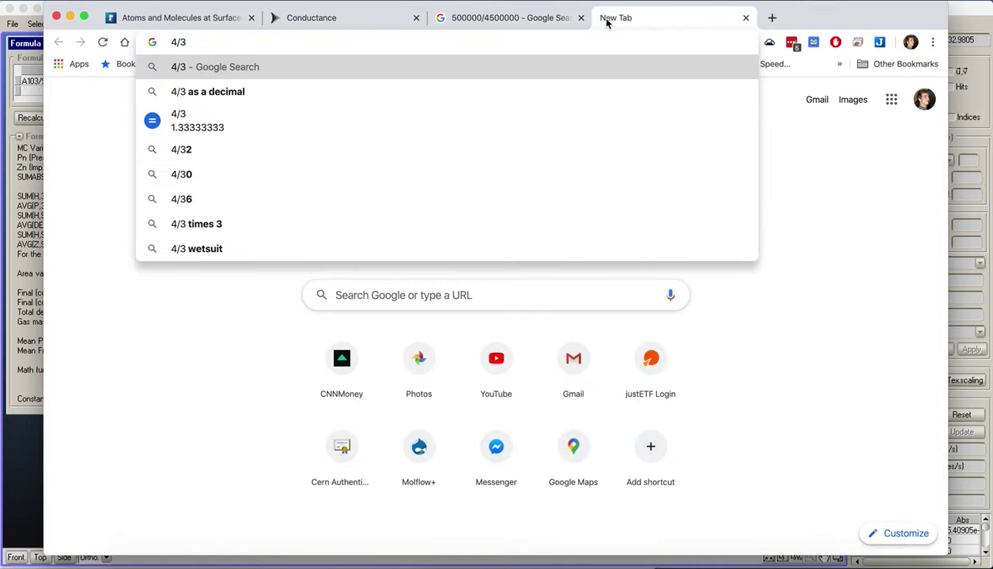
type("*1/")
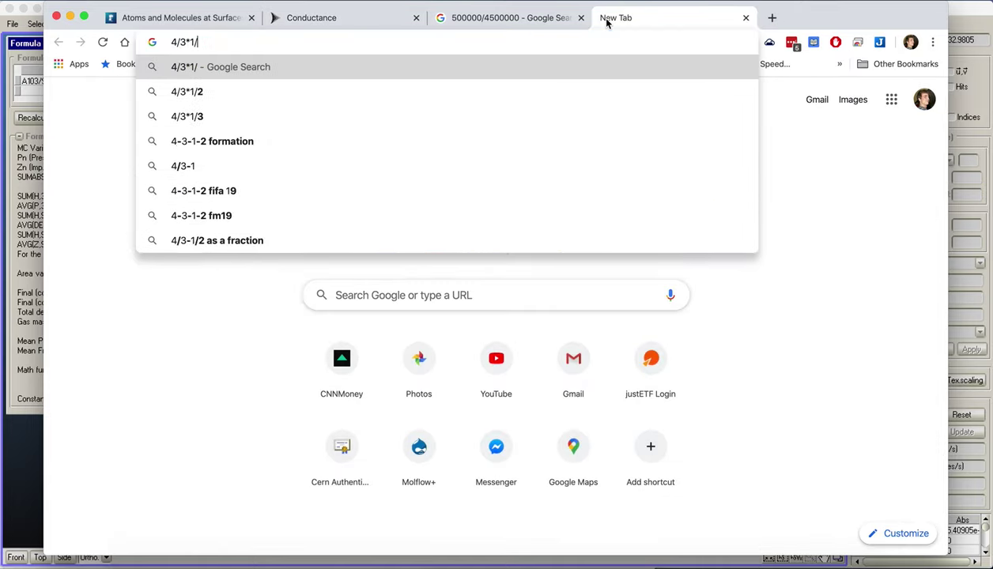
type("10")
key("Return")
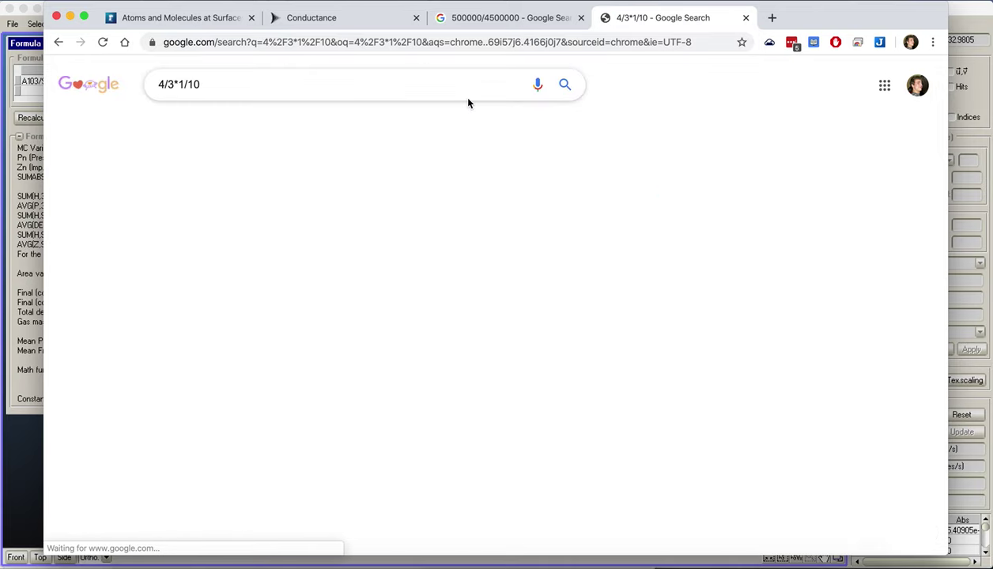
left_click(417, 225)
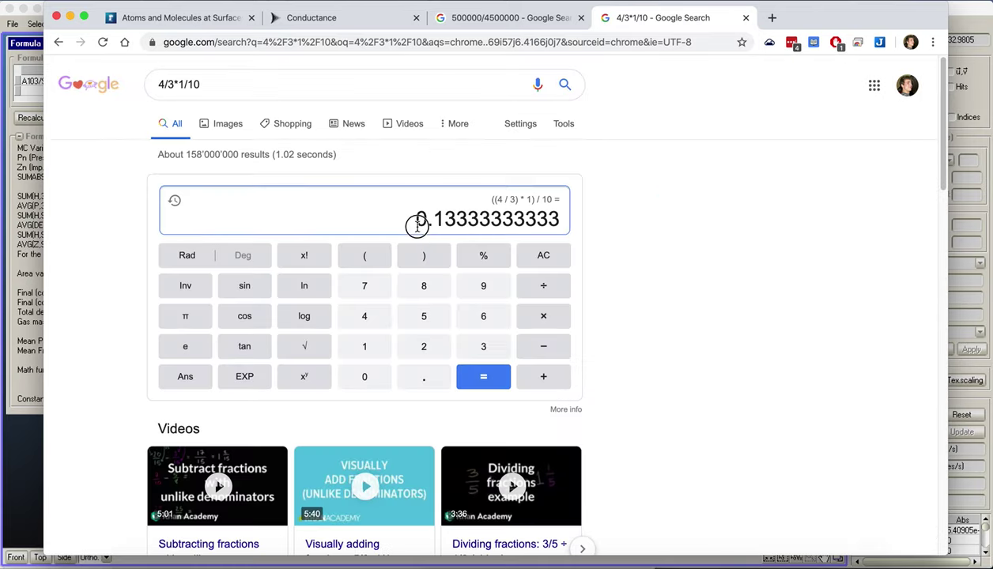
left_click_drag(416, 225, 565, 232)
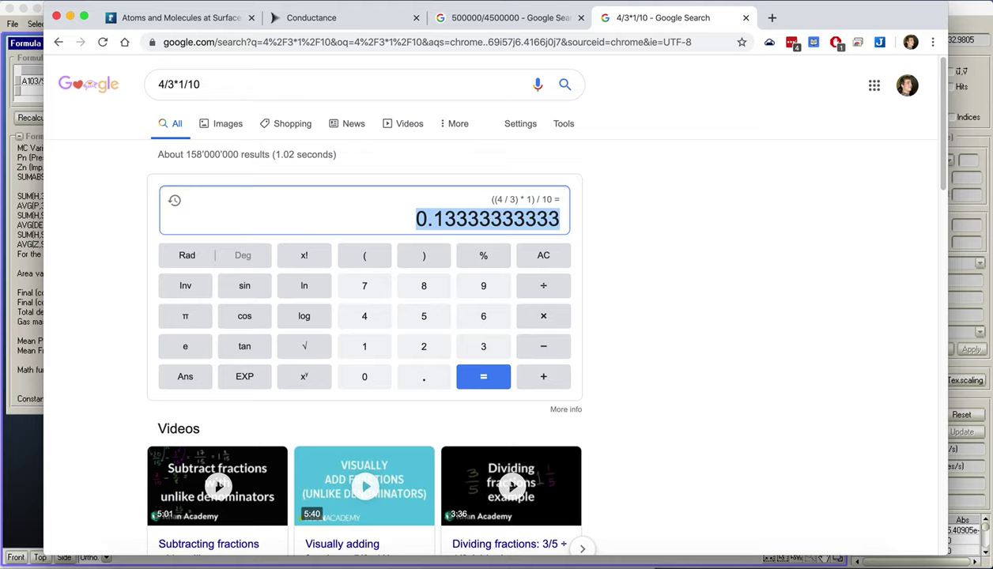
left_click(24, 179)
right_click_drag(491, 262, 452, 253)
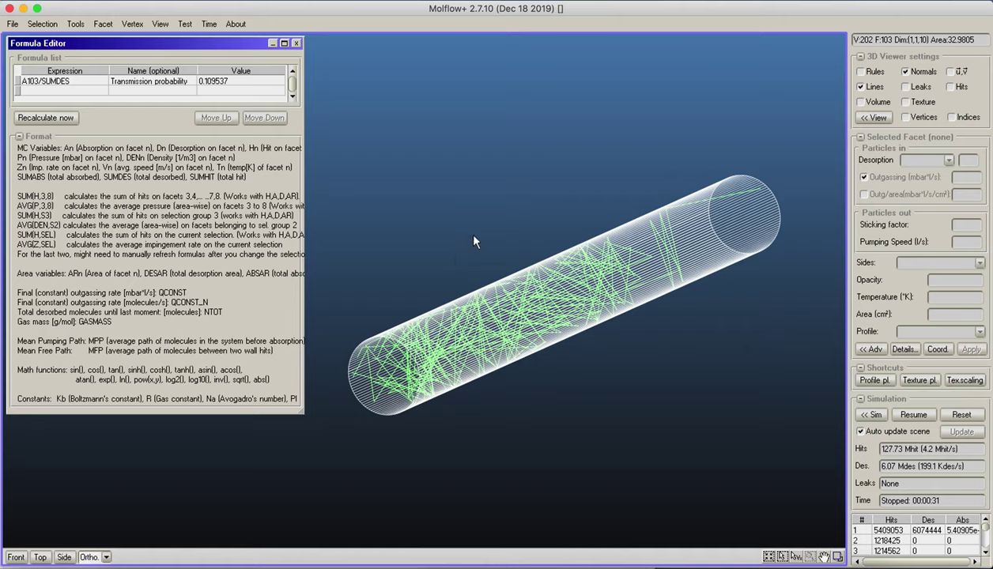
- Turn the tube nearly end-on and box-select its far end face, facet 103
left_click(404, 385)
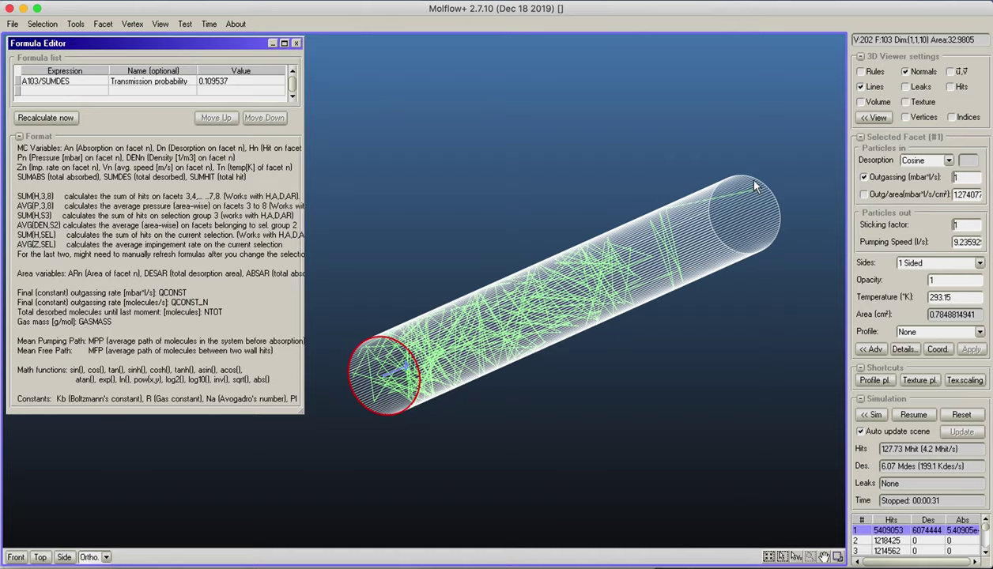
right_click_drag(754, 185, 729, 231)
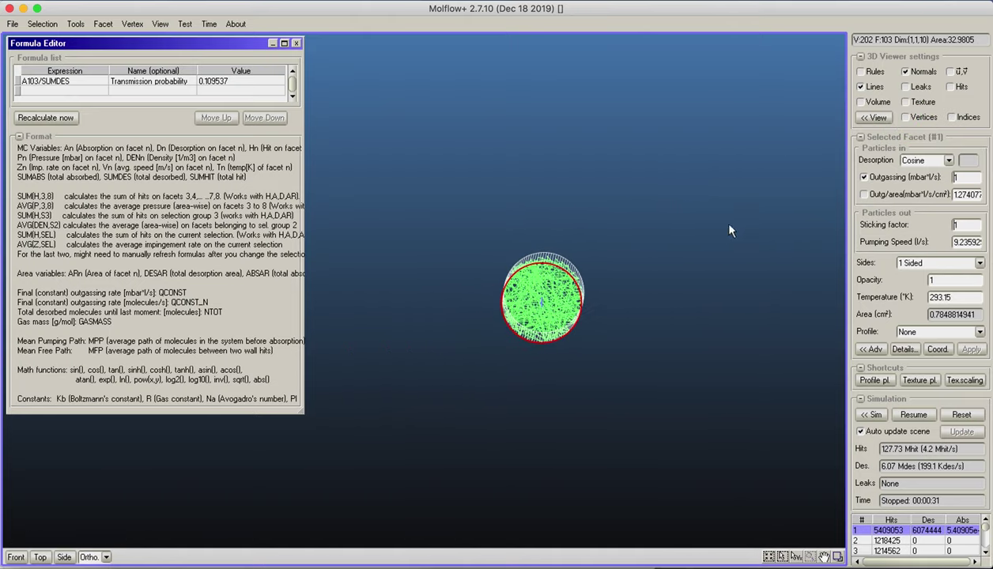
right_click_drag(587, 271, 234, 540)
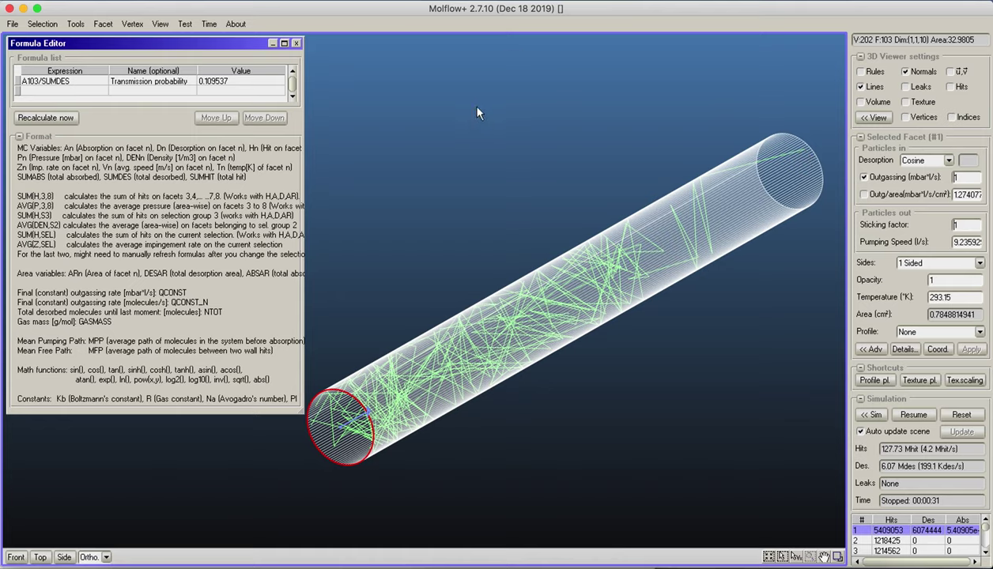
middle_click_drag(476, 113, 514, 195)
right_click_drag(514, 195, 463, 217)
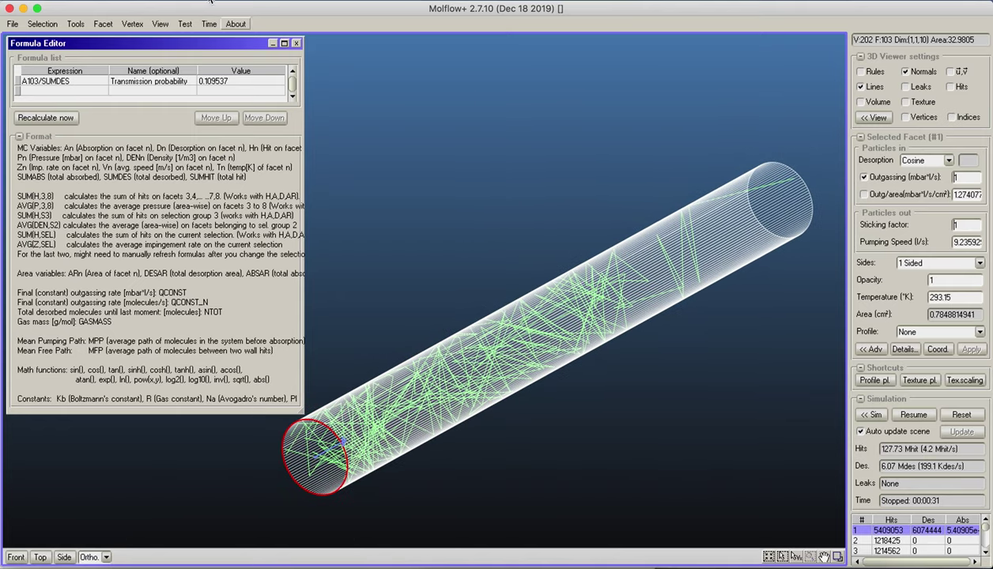
scroll(474, 121, "down", 3)
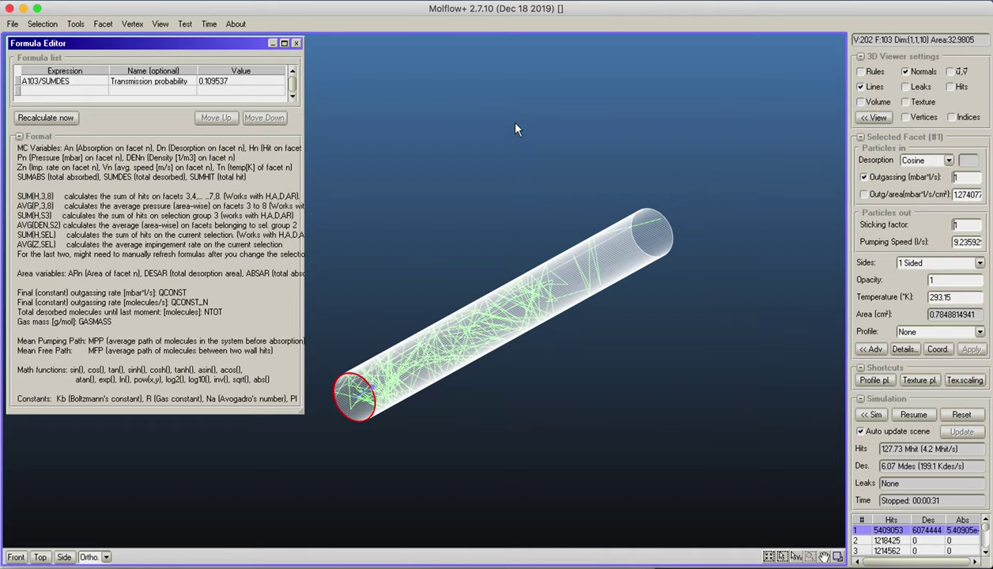
left_click_drag(570, 144, 696, 308)
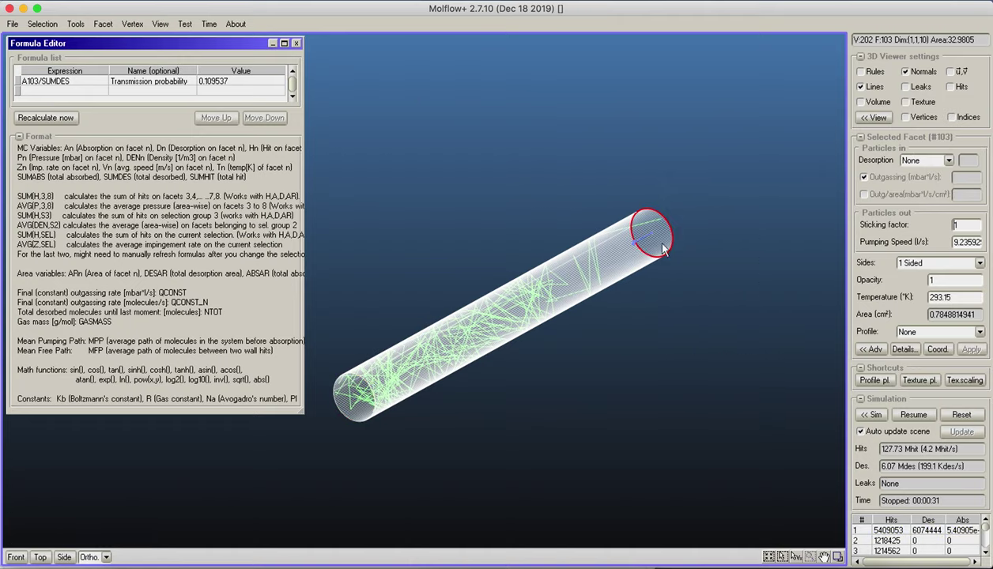
- Move the far end facet 90 cm along Z so the pipe becomes 100 cm long
left_click(103, 24)
left_click(123, 90)
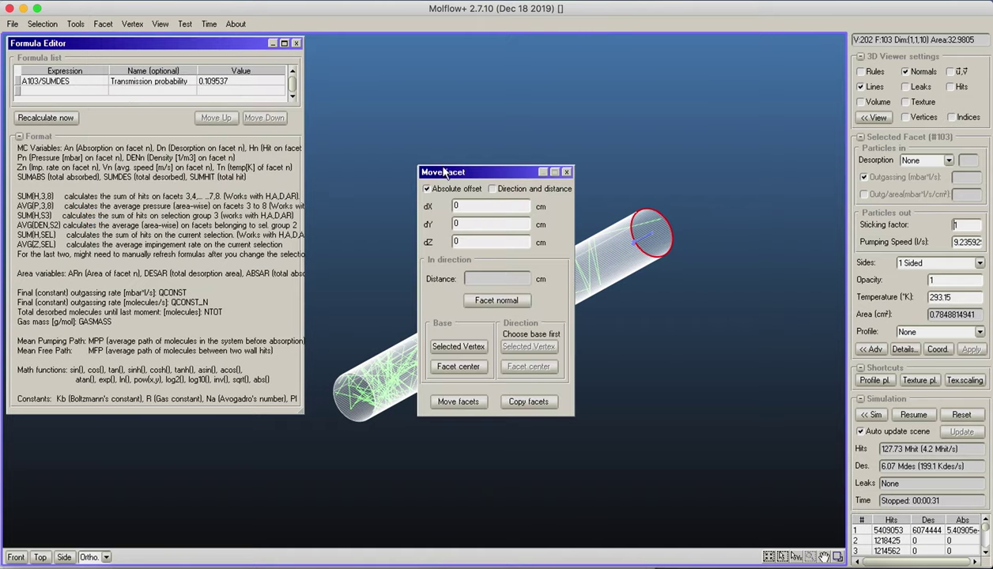
left_click_drag(446, 172, 698, 65)
double_click(709, 135)
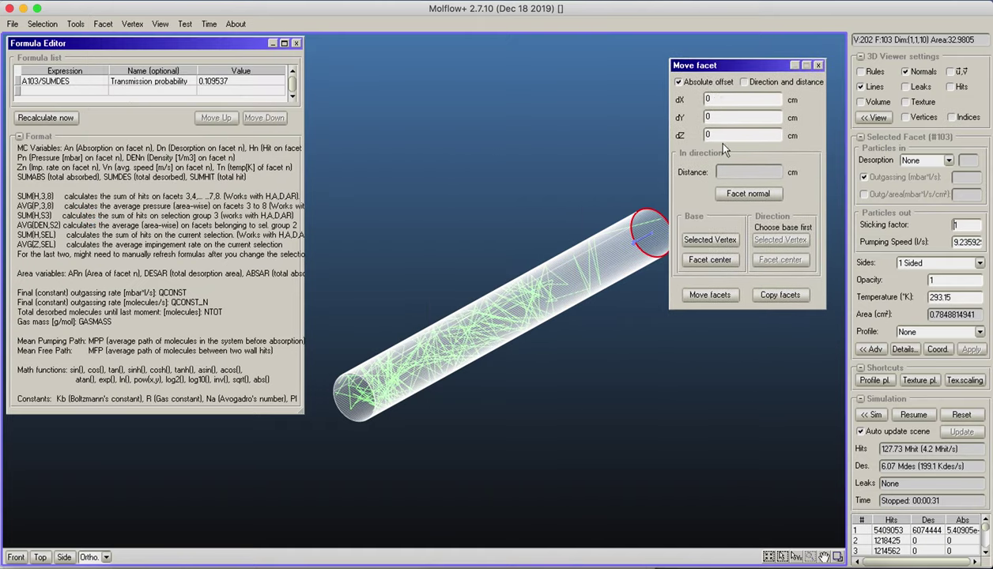
type("90")
left_click(714, 296)
left_click(468, 321)
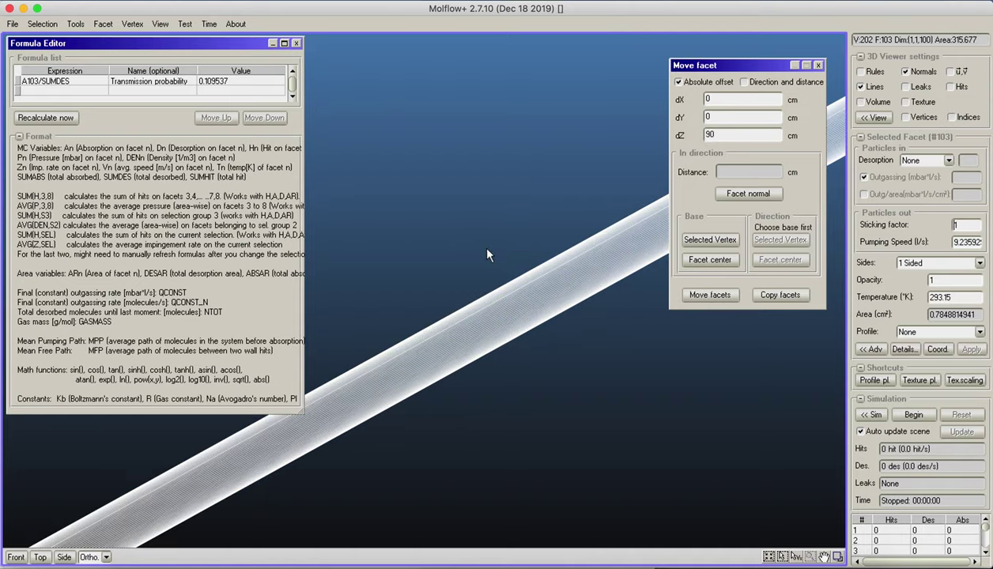
- Verify wall facet 51 now measures 100 long, then restart the simulation
left_click(15, 556)
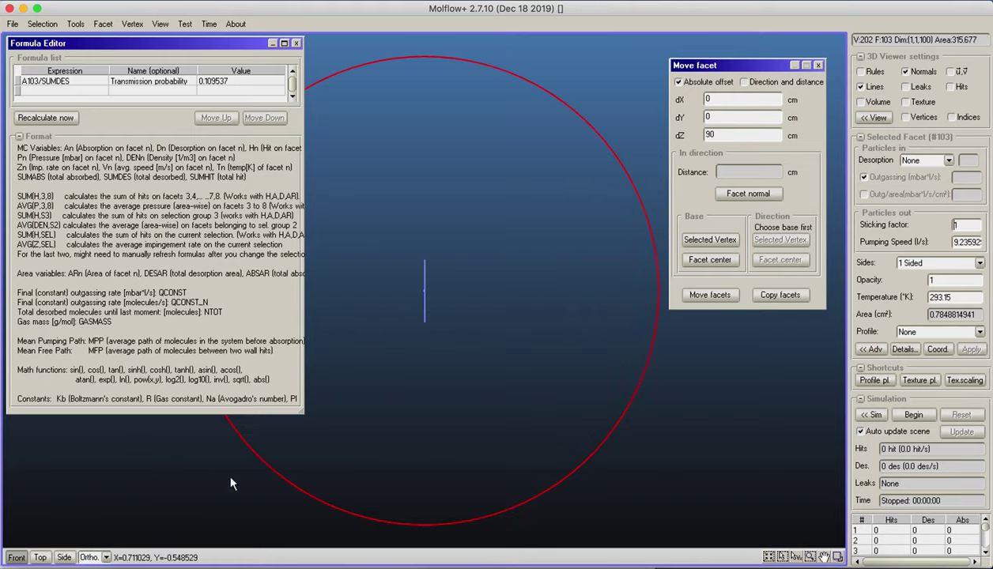
right_click_drag(491, 372, 484, 323)
left_click(496, 297)
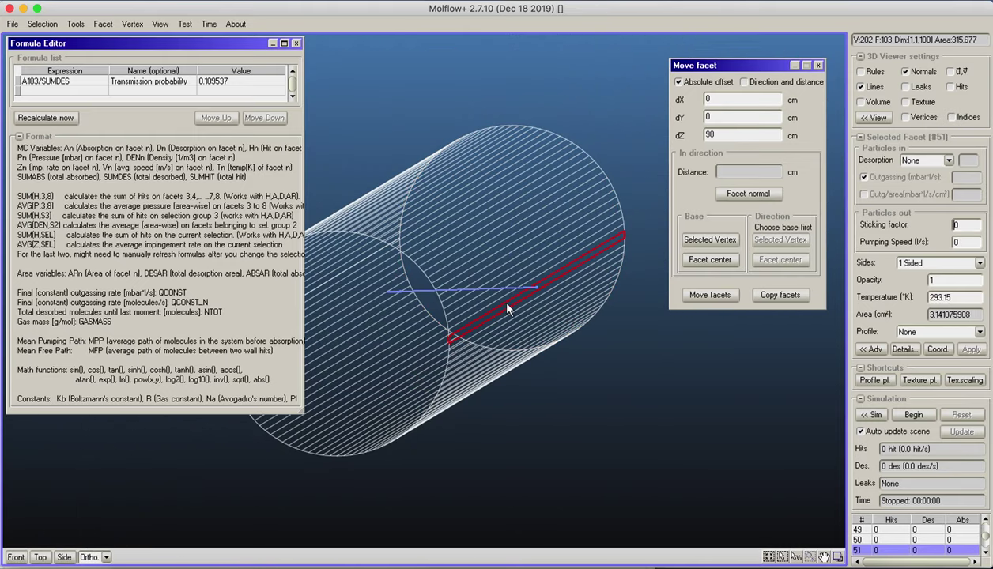
left_click(903, 349)
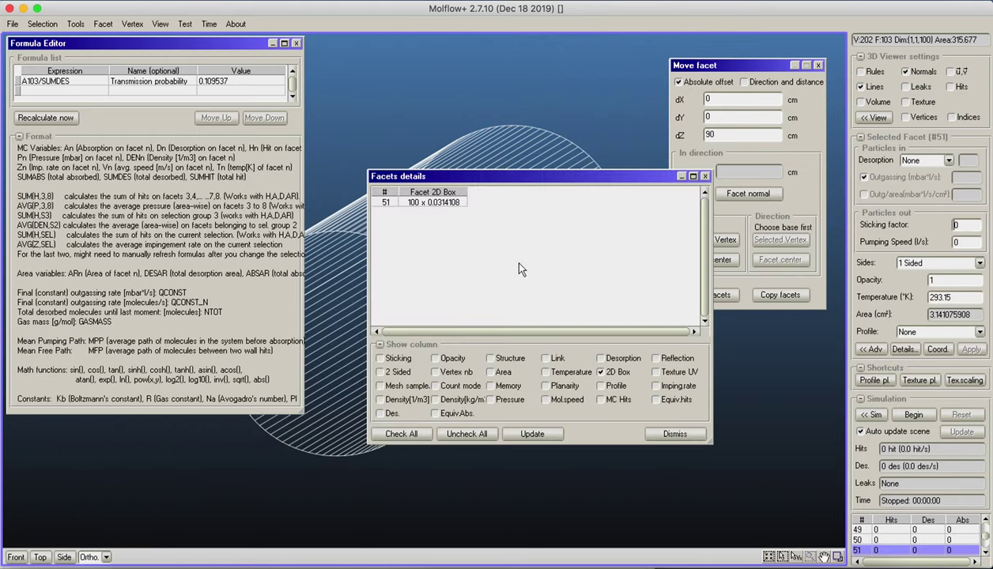
left_click(705, 176)
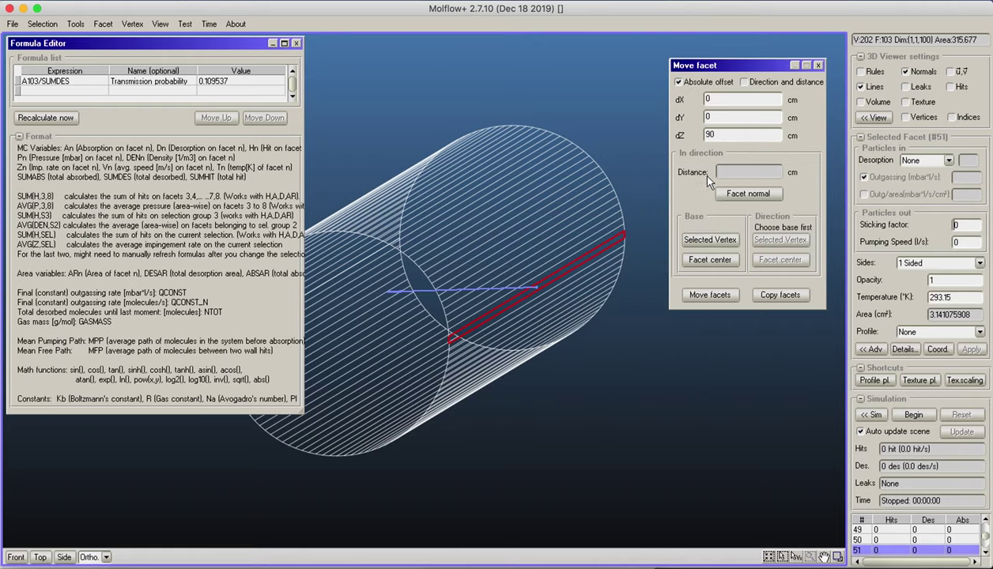
left_click(917, 417)
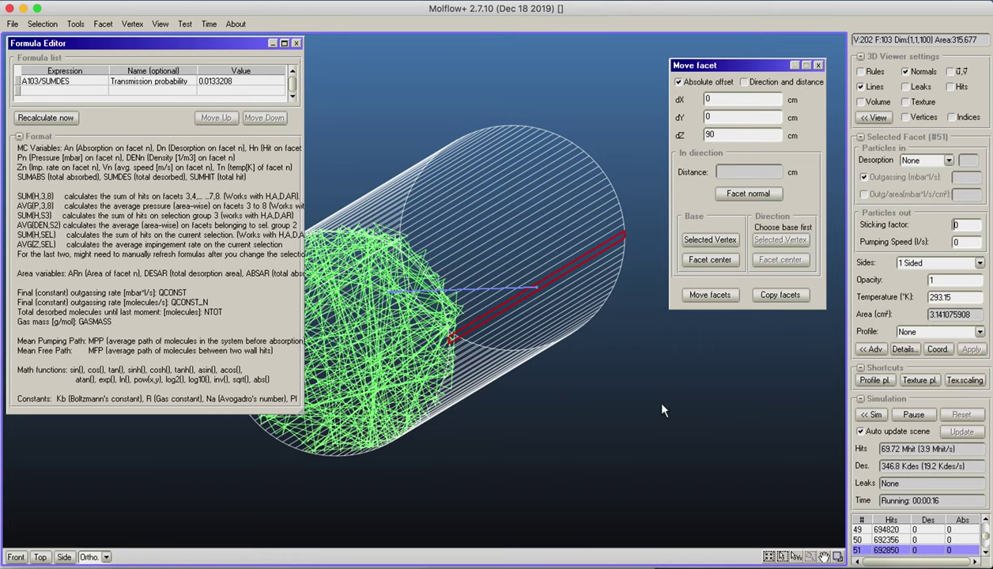
- Once transmission probability settles near 0.0133, switch to the Chrome calculator tab
left_click(158, 559)
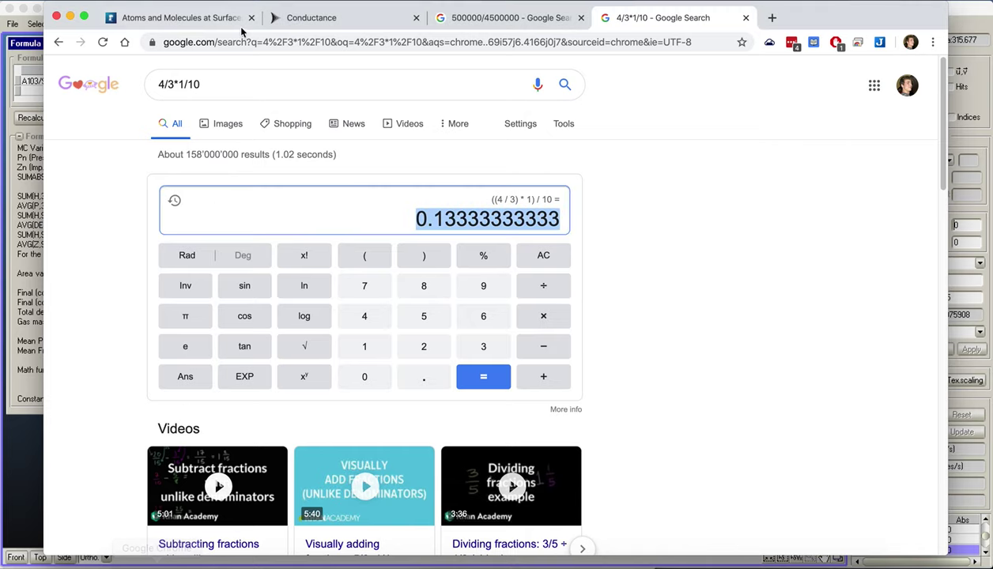
- Change the calculation to 4/3*1/100, giving 0.01333333333, then return to Molflow+ and clear the selection
left_click(236, 84)
type("0")
key("Return")
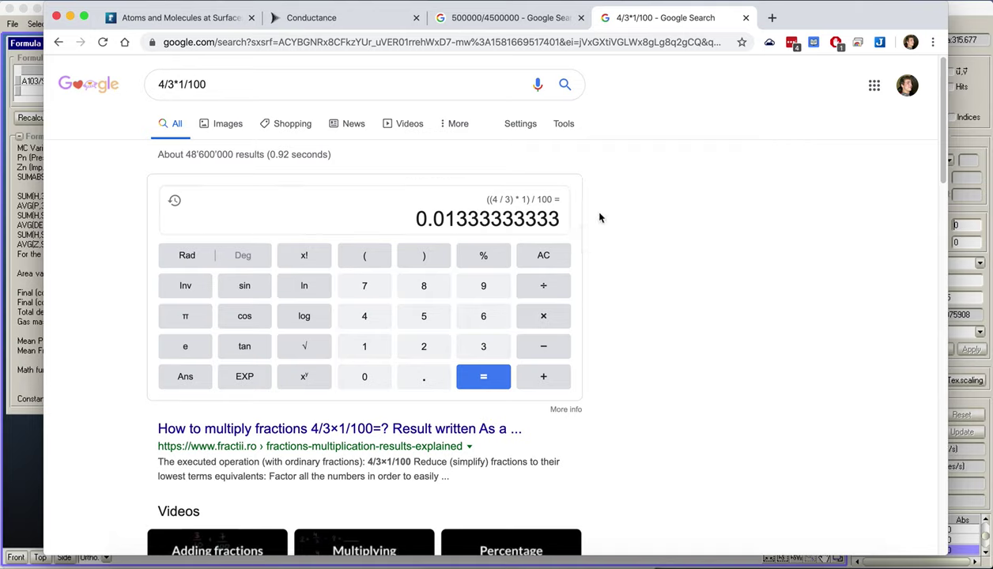
left_click(19, 262)
right_click_drag(474, 379, 612, 281)
scroll(558, 298, "up", 3)
left_click(577, 314)
scroll(575, 314, "down", 3)
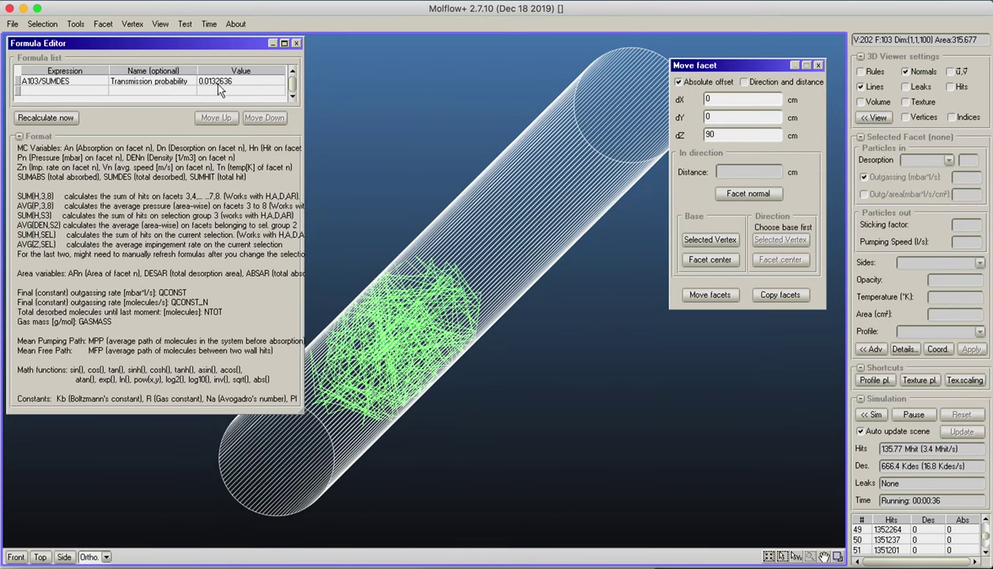
- Pause the simulation at 0.0132102, close the Move facet window, and select entrance facet #1
left_click(916, 416)
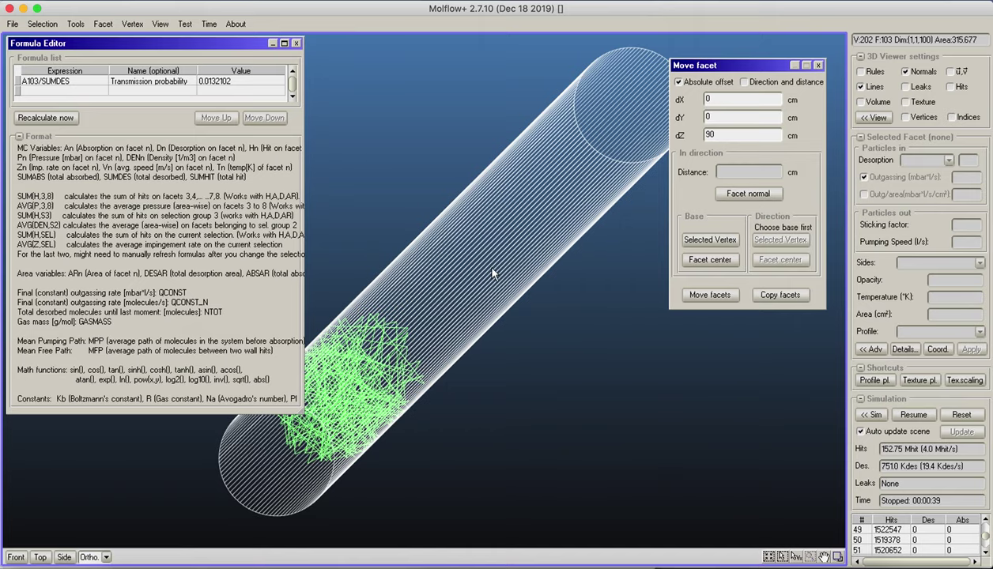
right_click_drag(457, 326, 731, 154)
middle_click_drag(731, 154, 617, 236)
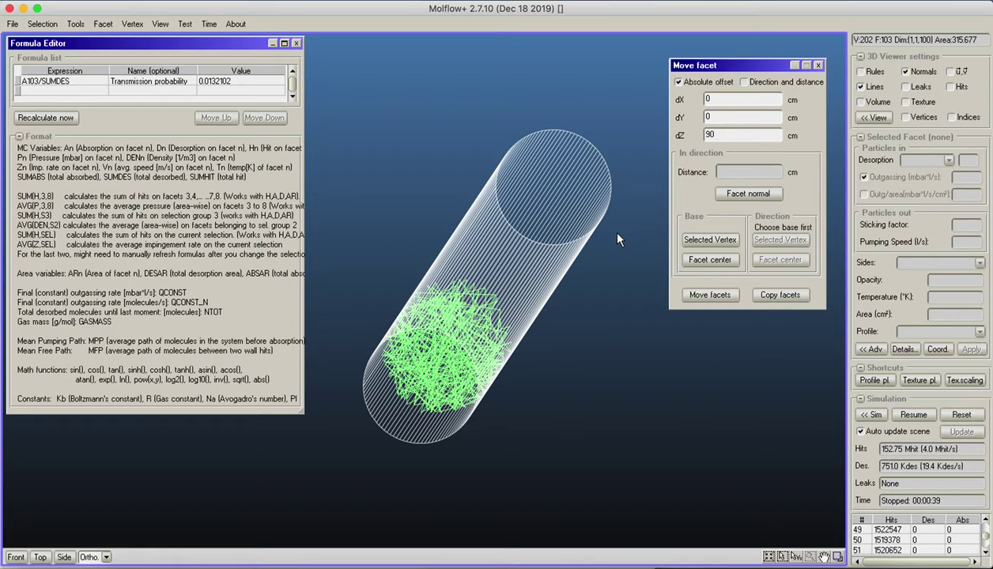
left_click(818, 65)
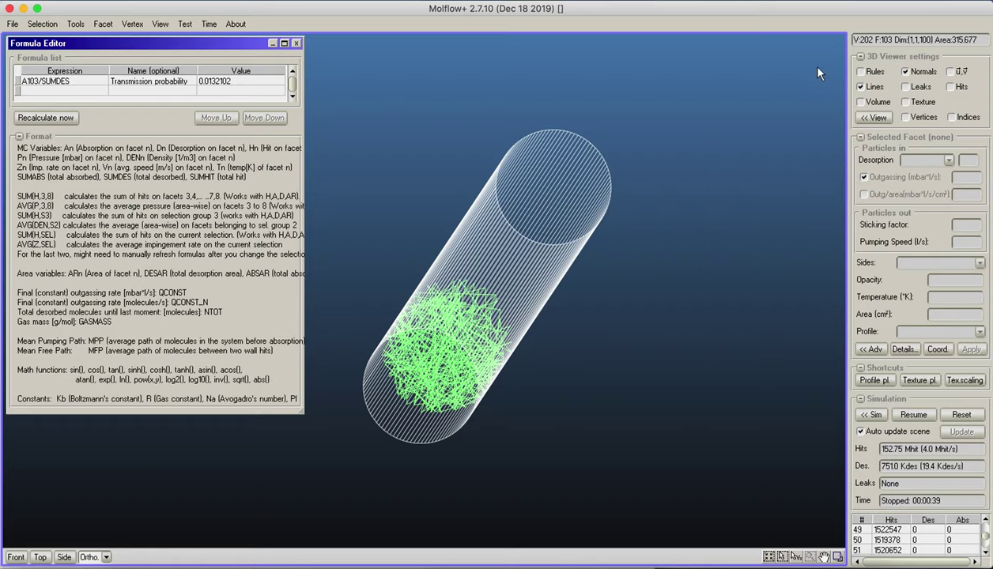
left_click(388, 404)
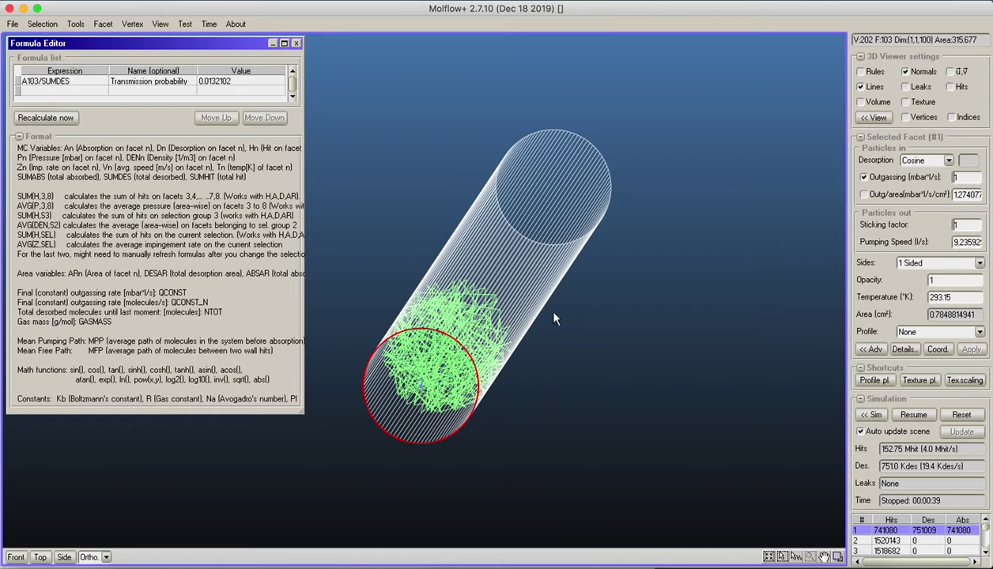
left_click(75, 24)
- Check the gas molecular mass is 28 g/mol in Global Settings and the facet temperature is 293.15 K
left_click(96, 116)
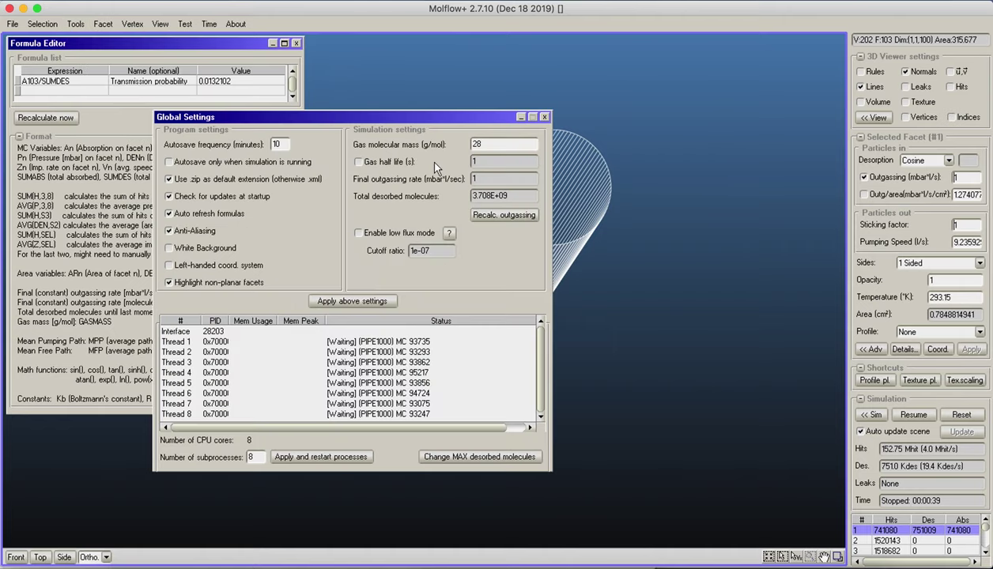
double_click(475, 144)
type("28")
left_click(546, 117)
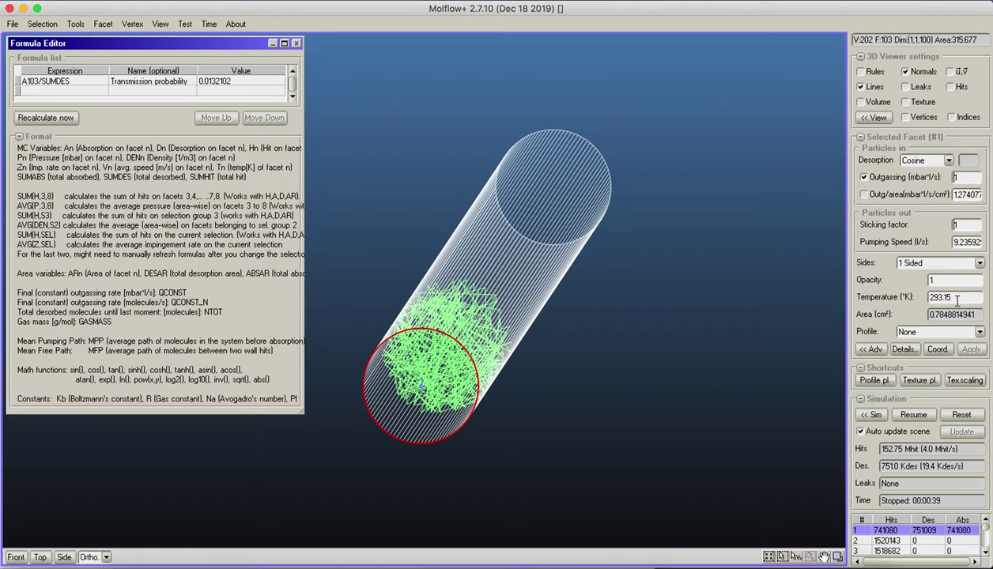
left_click_drag(957, 300, 855, 315)
left_click(964, 300)
- Start a new Chrome tab calculation while checking the handwritten conductance notes
left_click(154, 560)
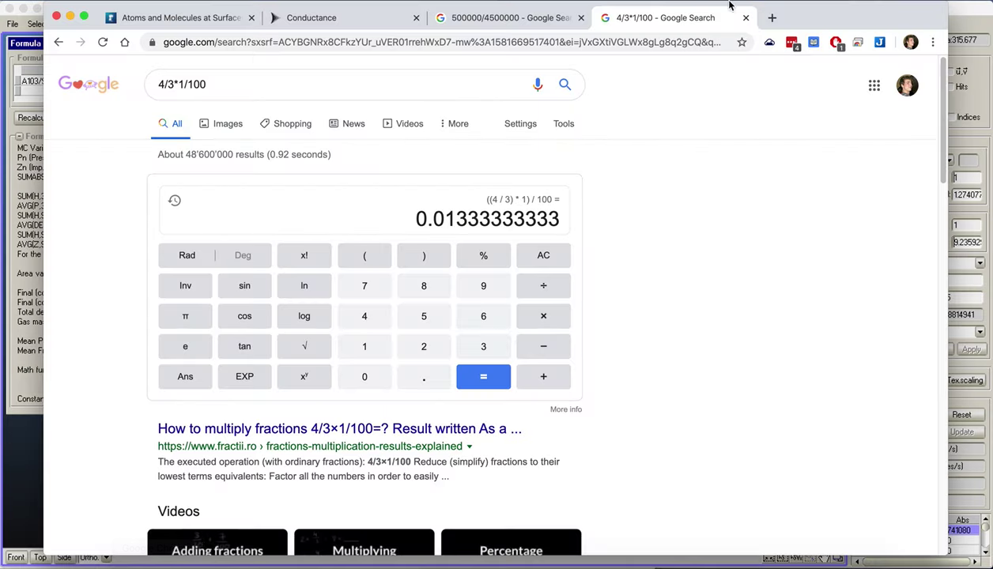
left_click(773, 17)
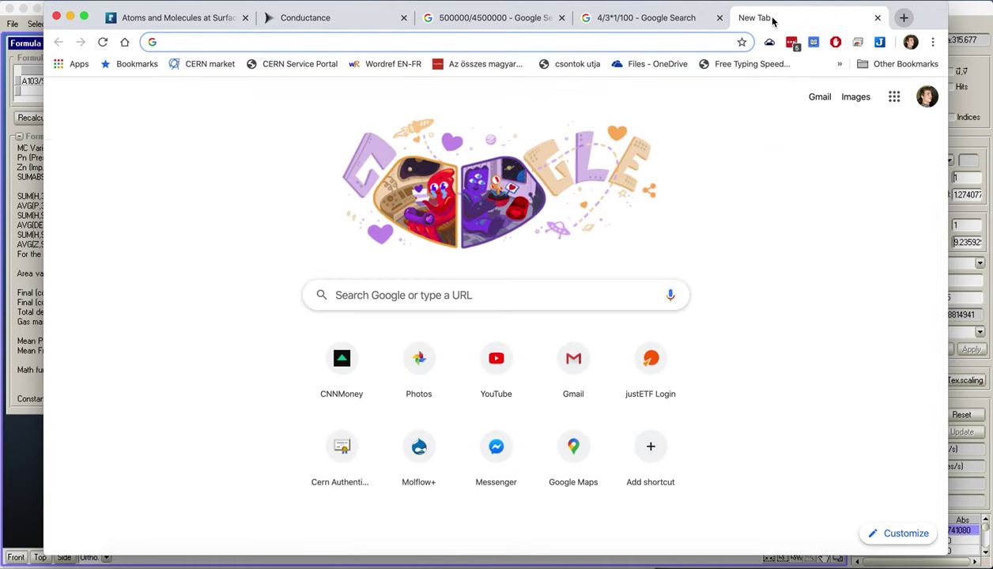
type("11.")
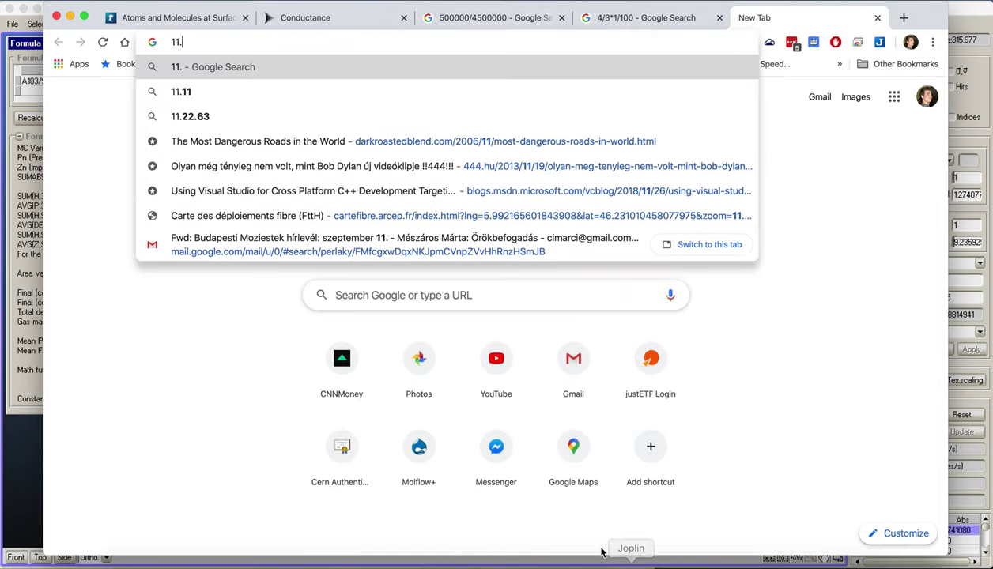
left_click(590, 559)
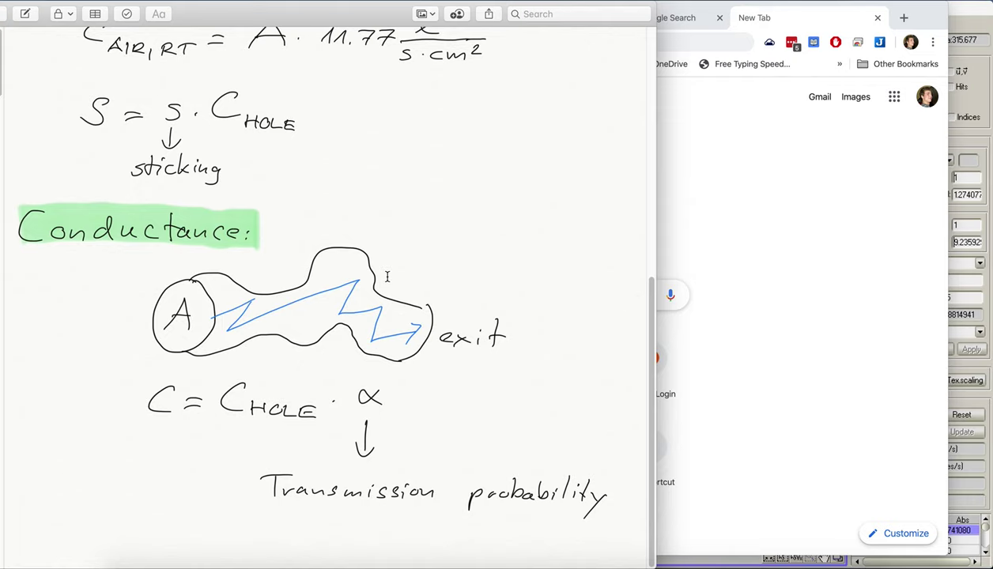
scroll(387, 277, "up", 5)
scroll(386, 276, "down", 1)
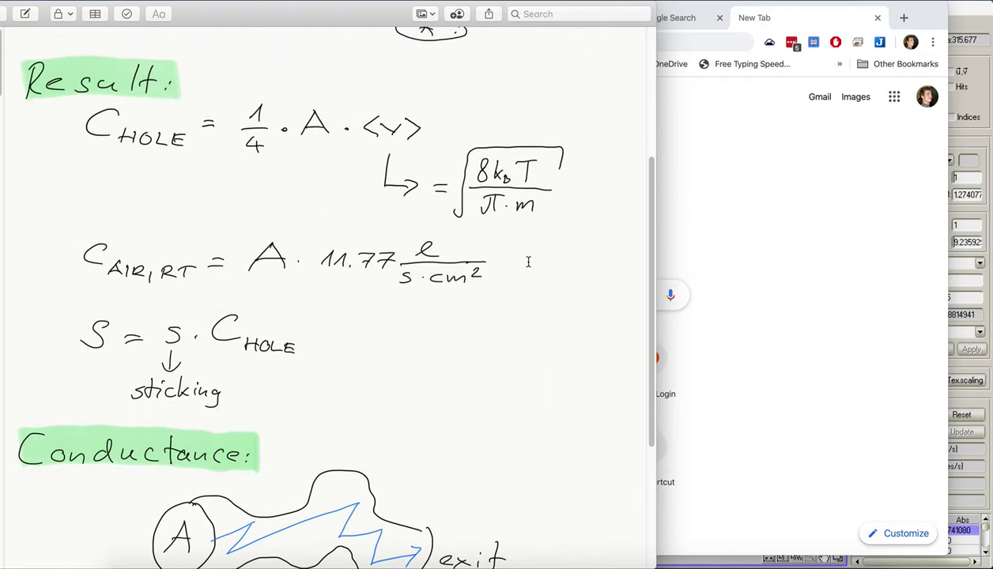
left_click(748, 249)
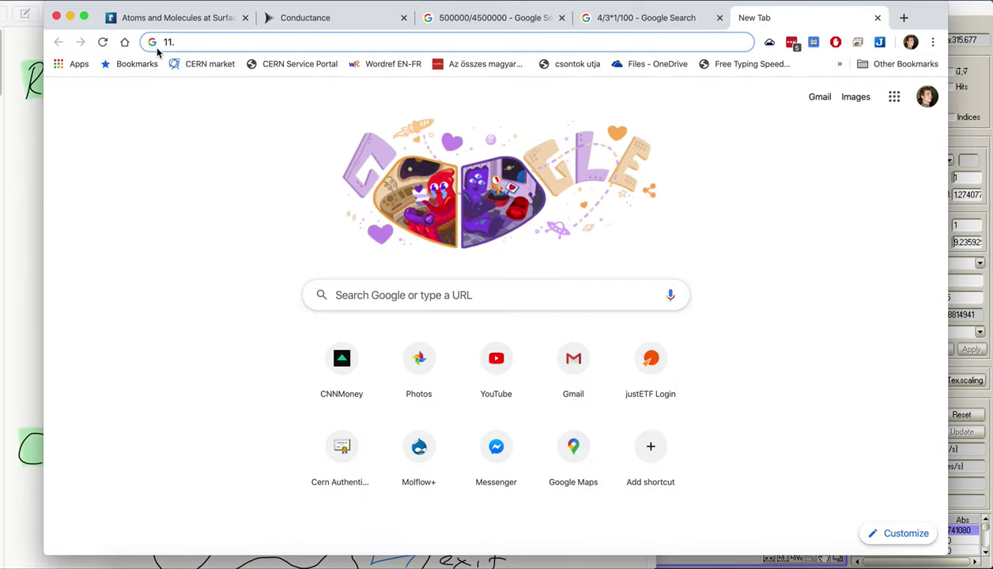
- Complete 11.77*0.5^2*3.14159 in Google, get 9.244128575, and return to Molflow+
type("77")
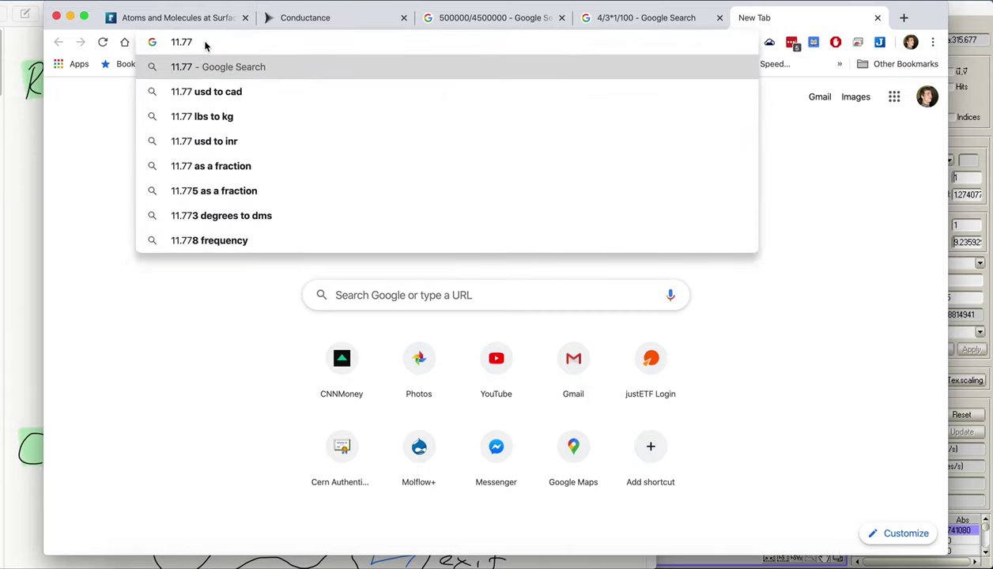
type("*1")
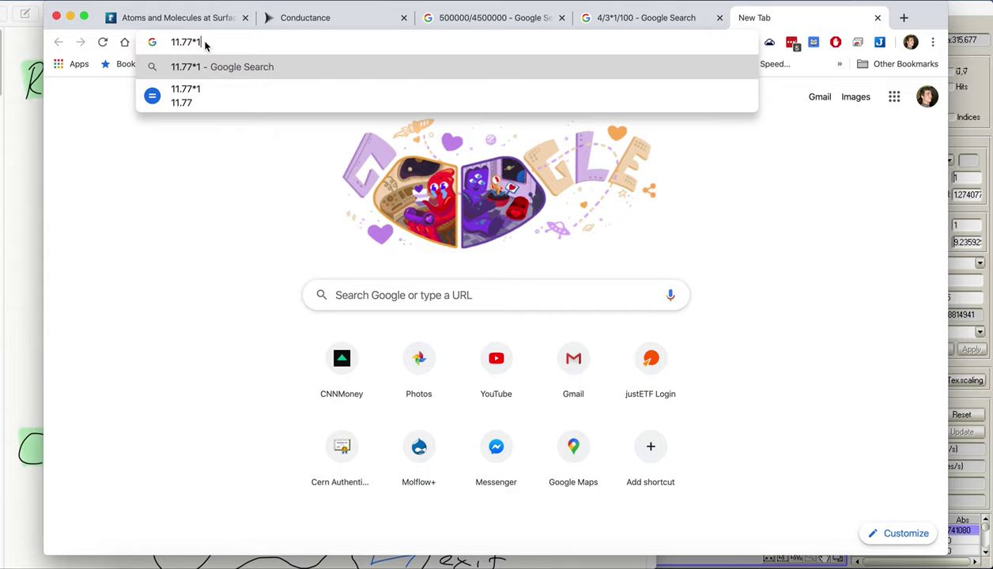
key("BackSpace")
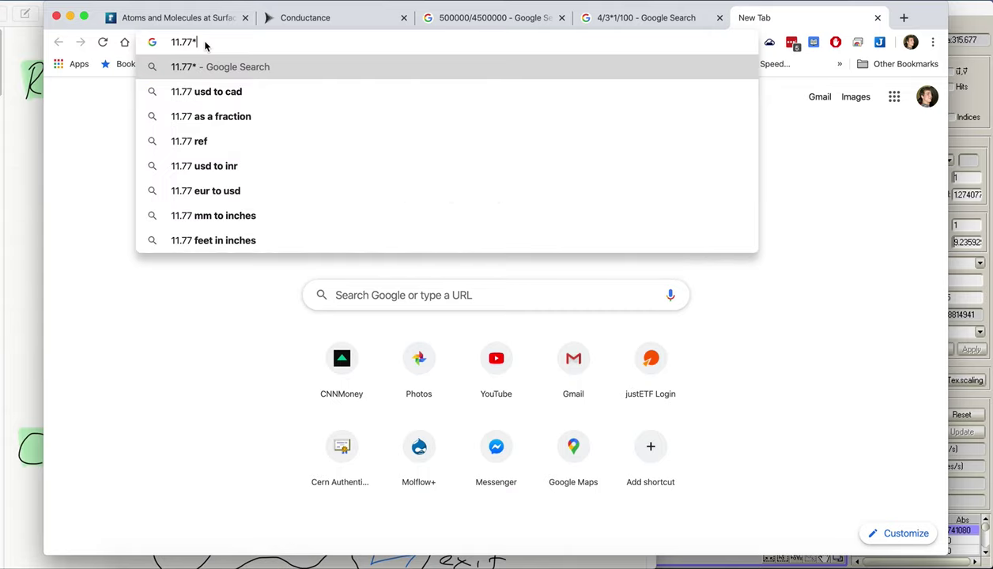
type("0.5^")
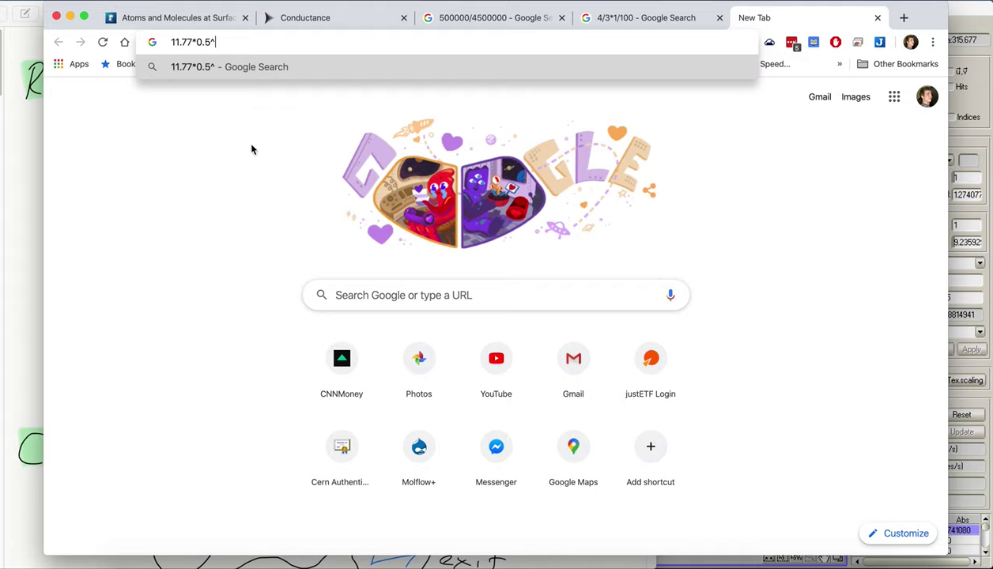
type("2*3.1")
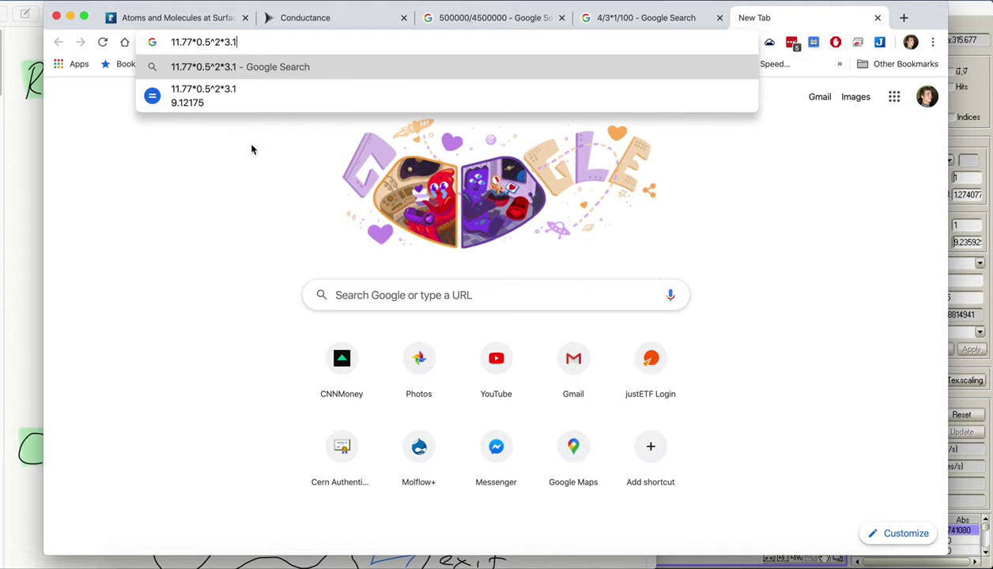
type("4159")
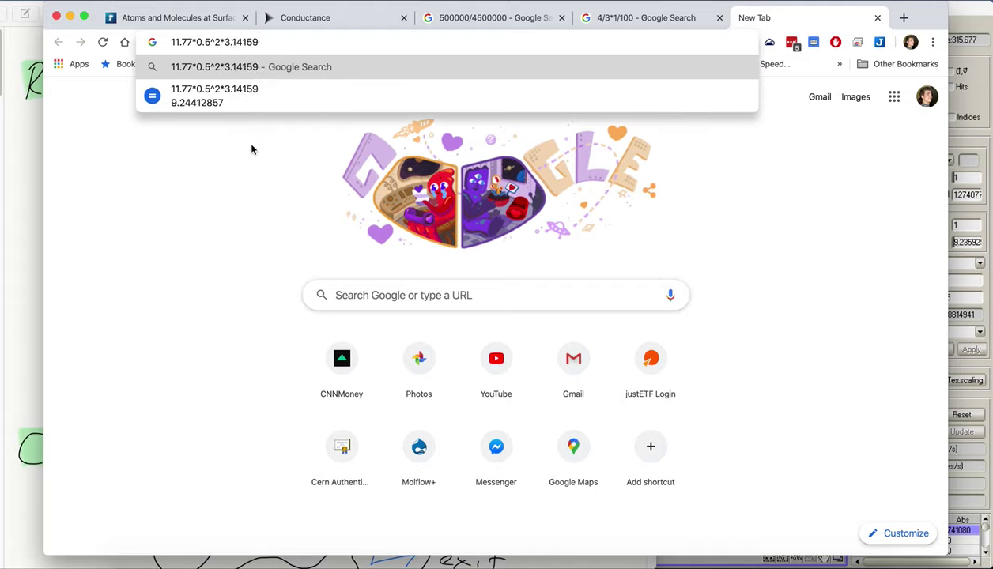
key("Return")
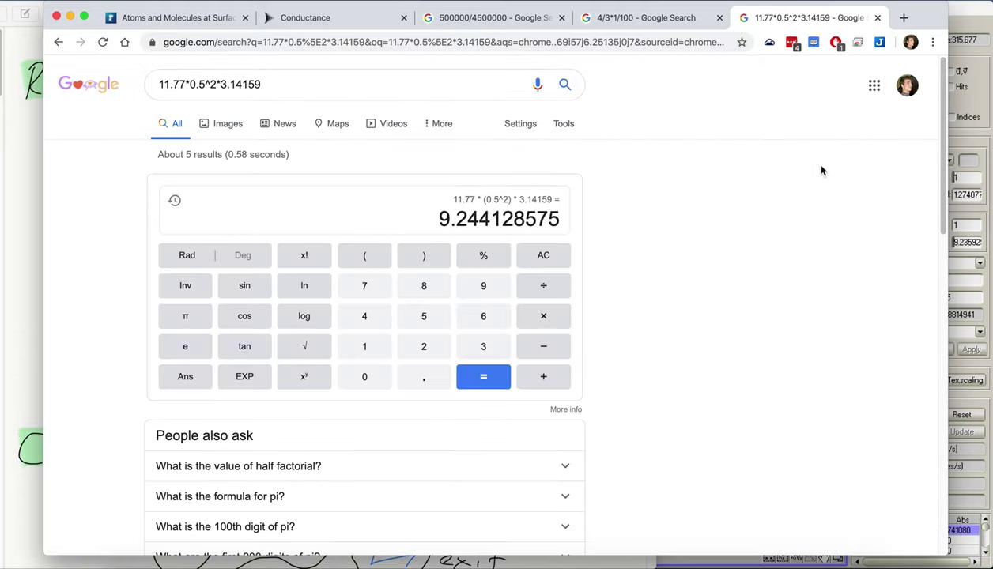
left_click(958, 131)
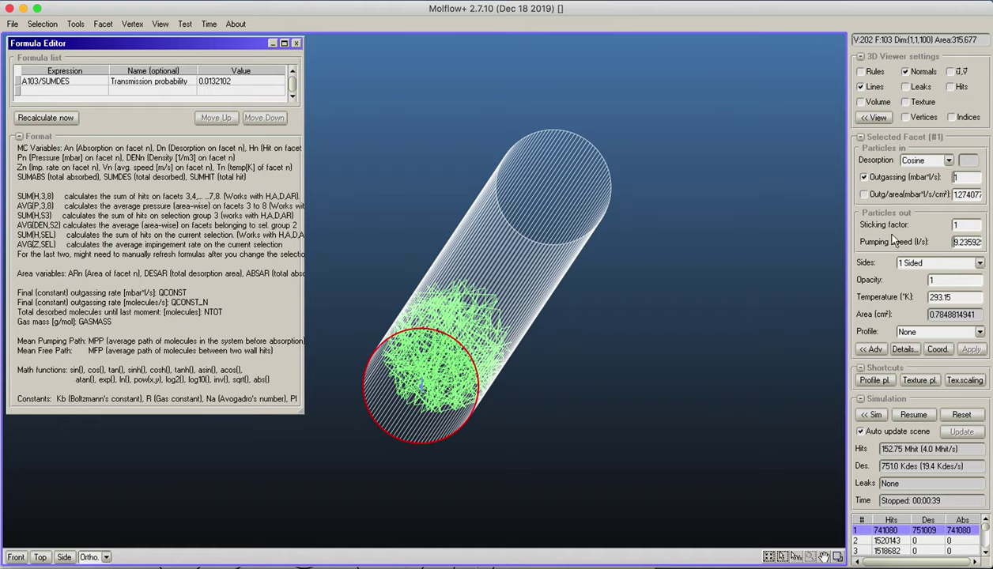
- Copy the A103/SUMDES Transmission probability row from the Formula Editor
left_click(227, 81)
right_click(243, 85)
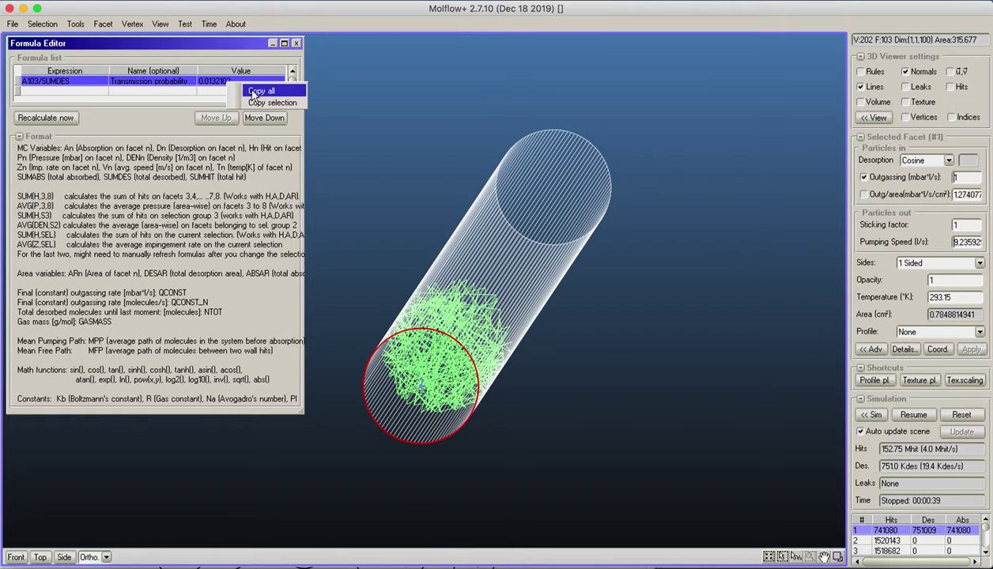
left_click(266, 102)
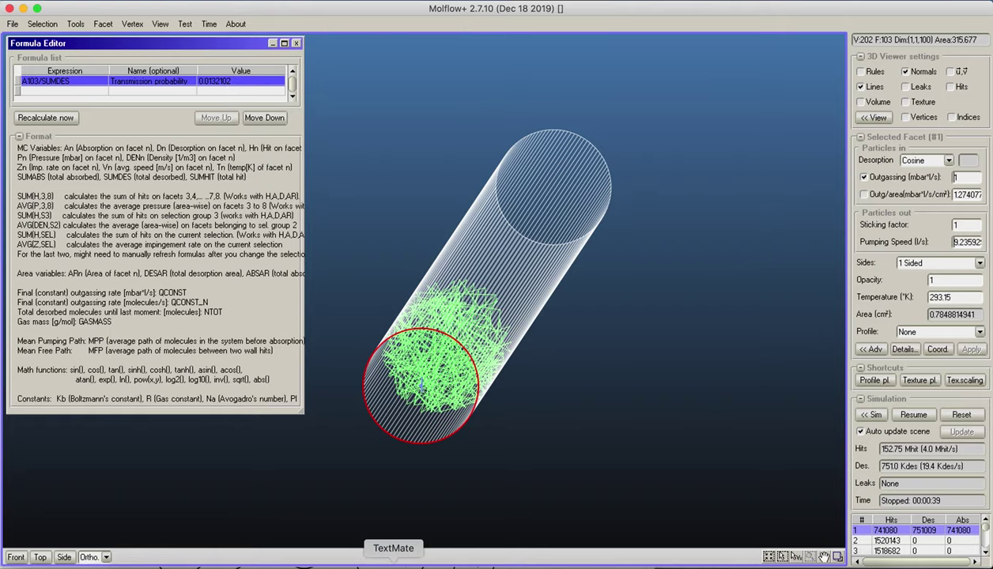
- Paste the row on a new TextMate line and select its value 0.0132102
left_click(393, 560)
left_click(636, 144)
key("Return")
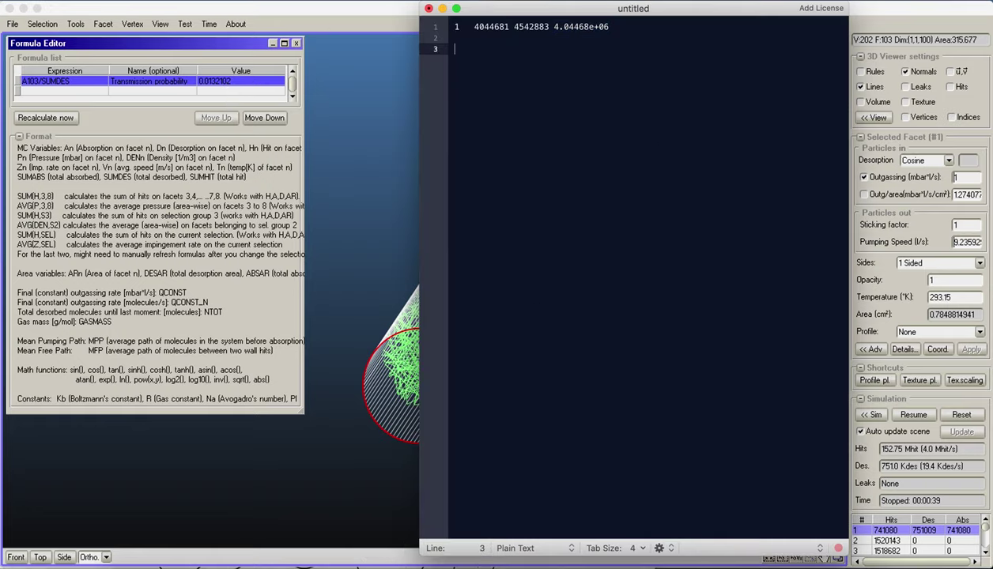
key("super+v")
double_click(678, 49)
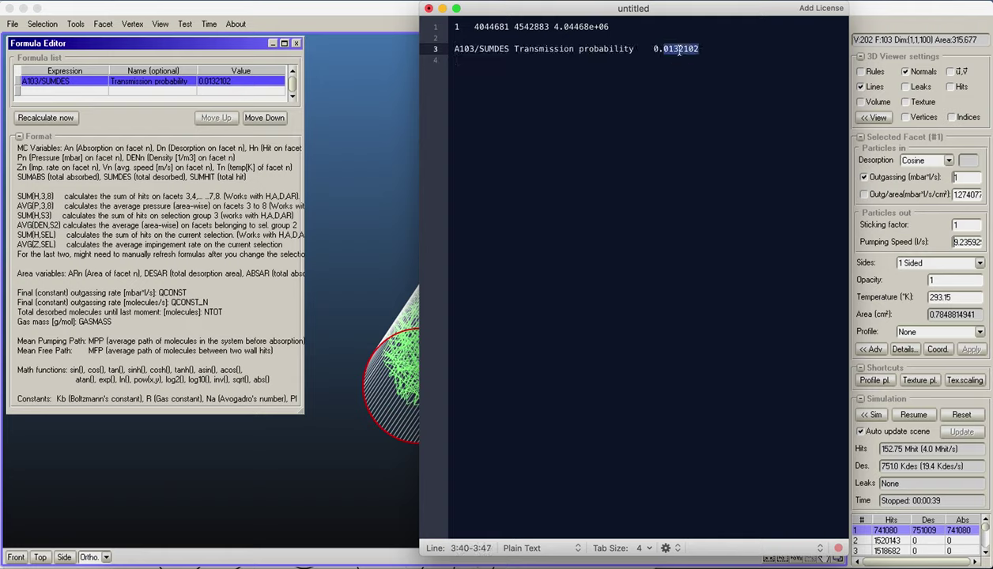
left_click_drag(652, 49, 698, 53)
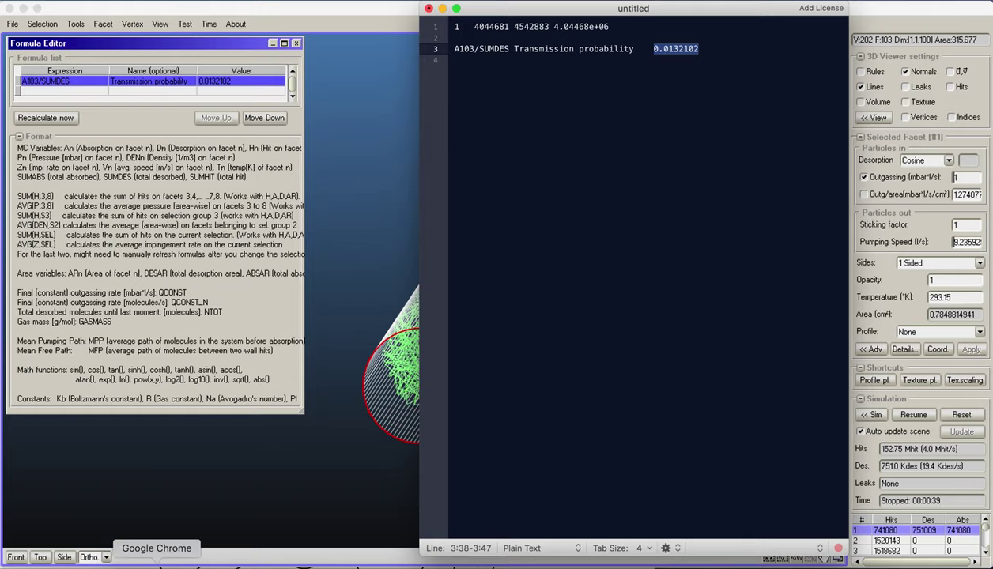
left_click(153, 563)
- Multiply the Google expression by 0.0132102 to get 0.1221167873
left_click(328, 87)
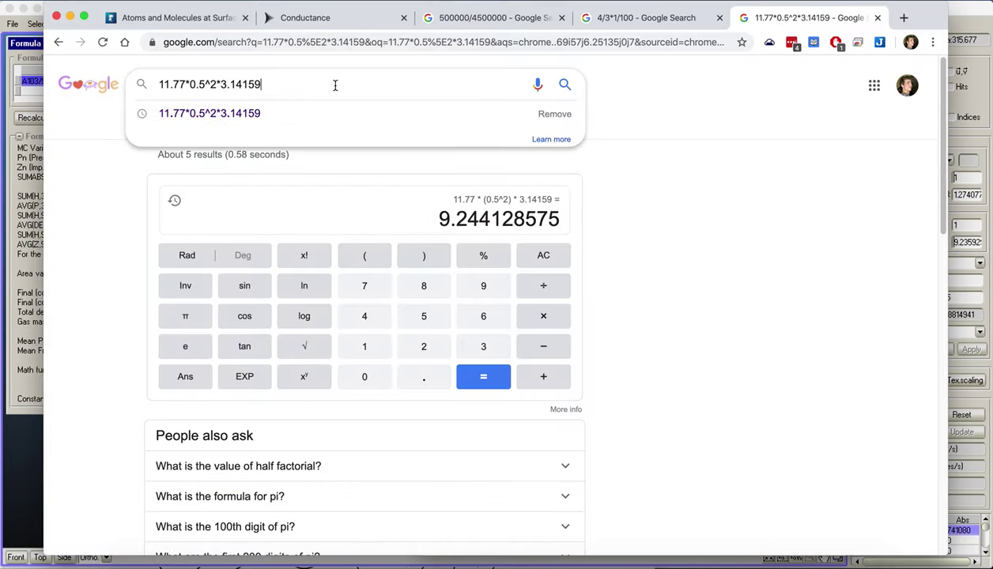
type("*")
key("super+v")
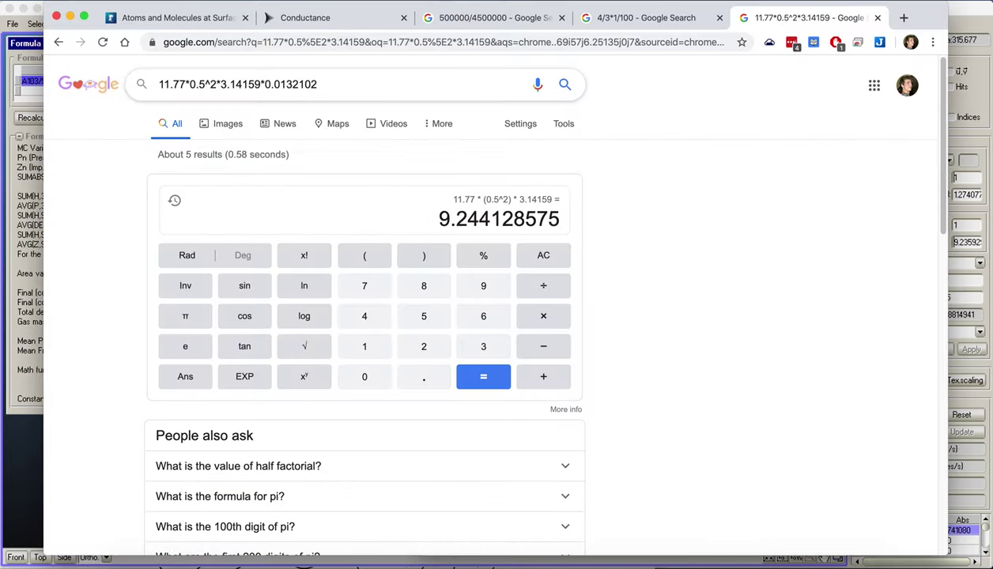
key("Return")
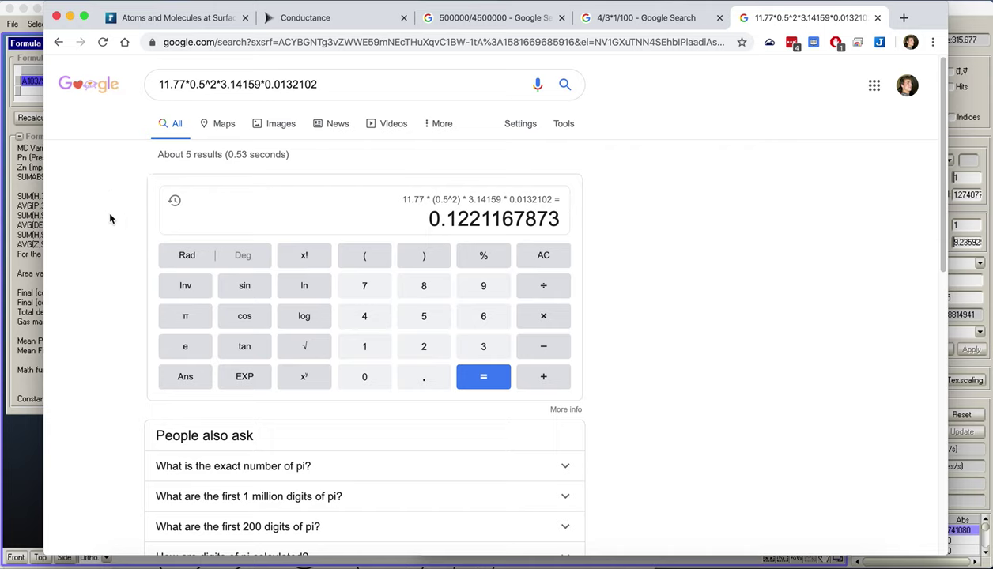
left_click(36, 249)
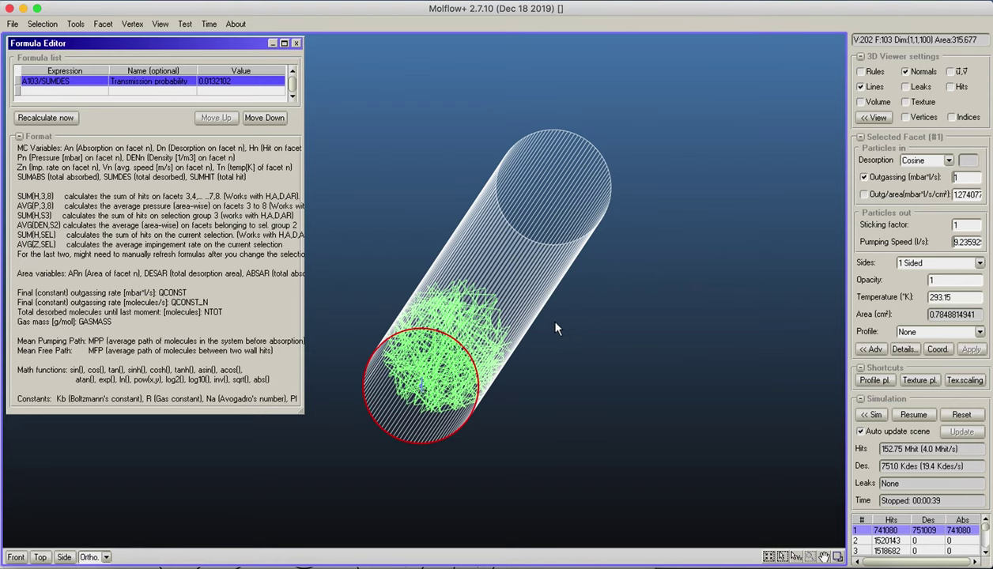
- Rotate and zoom the 3D view to inspect the full 100 cm pipe
right_click_drag(482, 312, 415, 360)
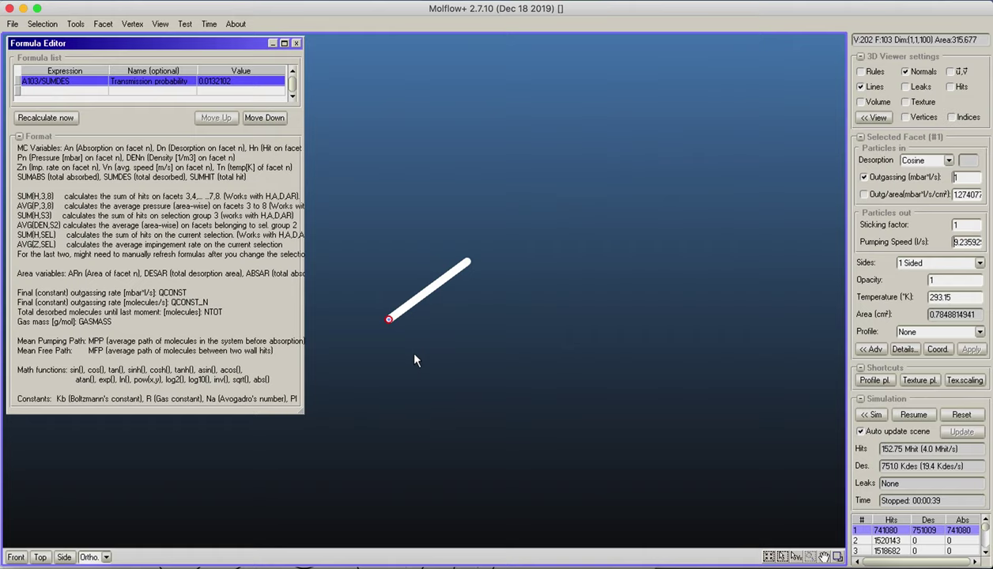
scroll(411, 352, "up", 8)
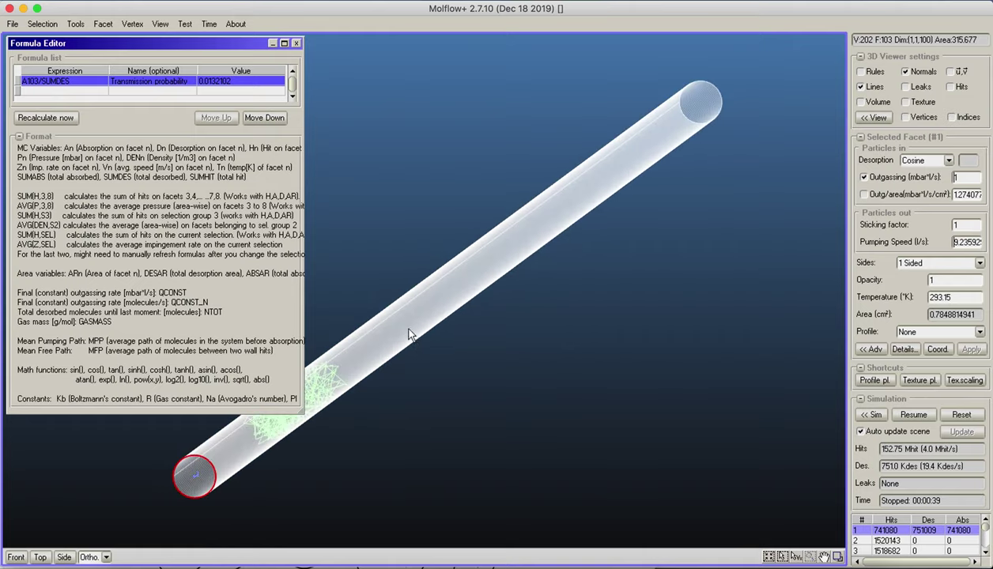